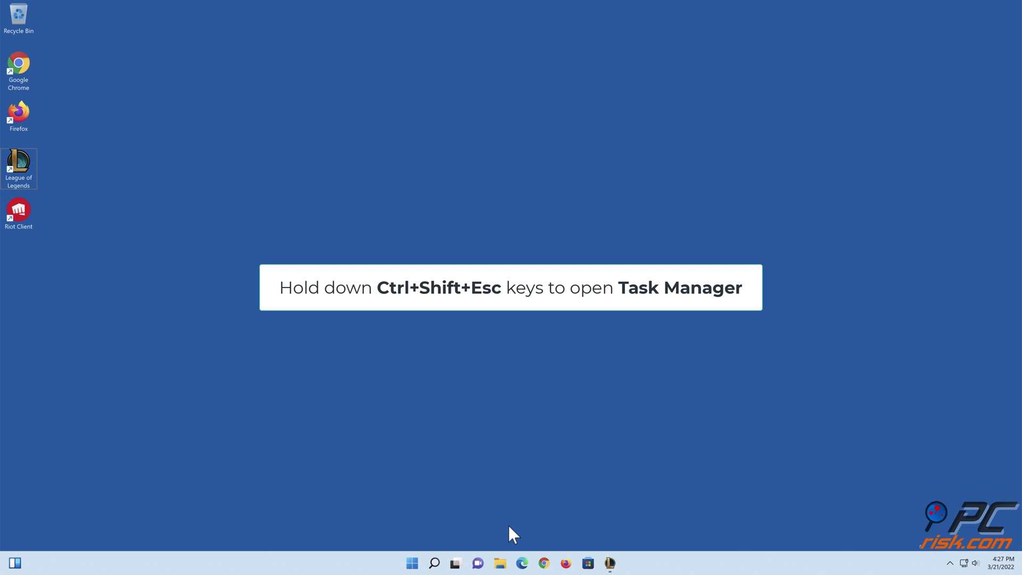
Open Task Manager with the full process list showing
key(ctrl+shift+Escape)
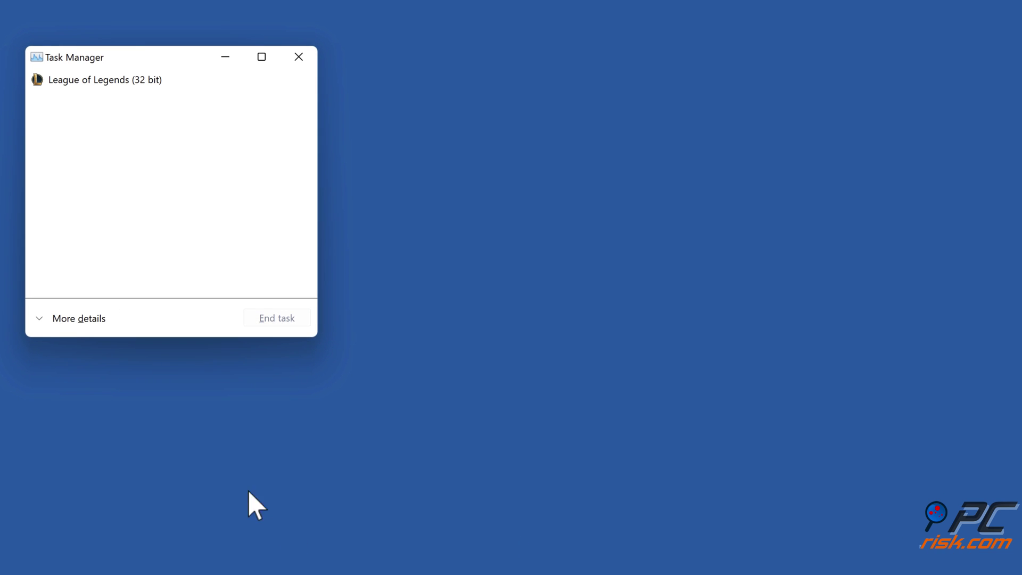
click(88, 325)
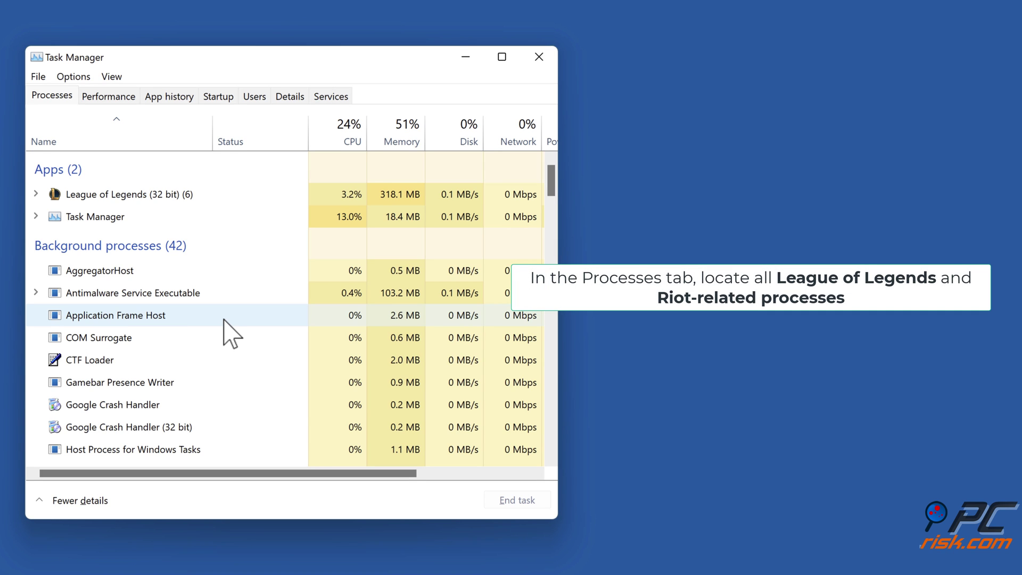
scroll(224, 320, down, 3)
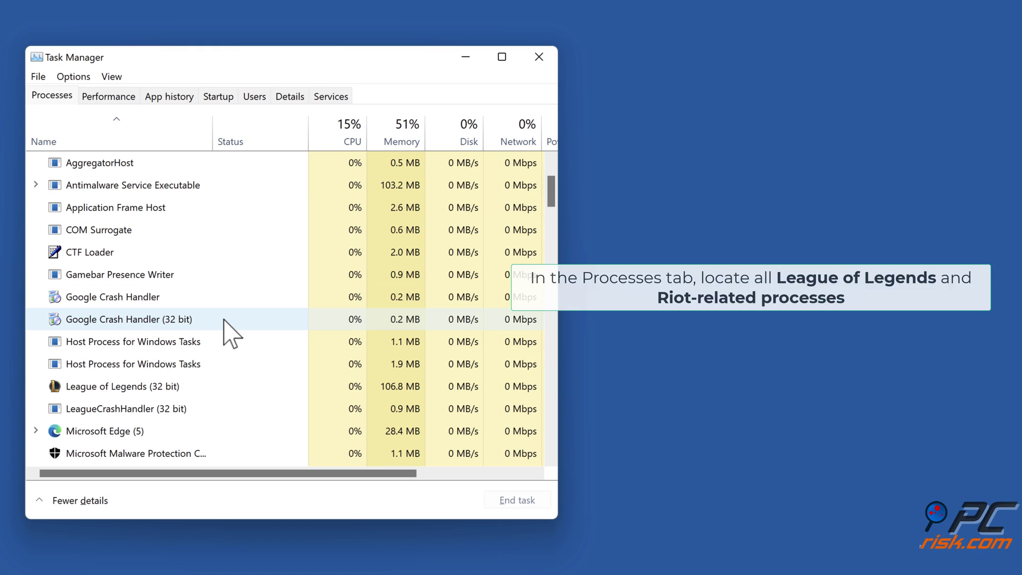
End the League of Legends (32 bit) process and confirm no League processes remain
click(137, 391)
right_click(137, 391)
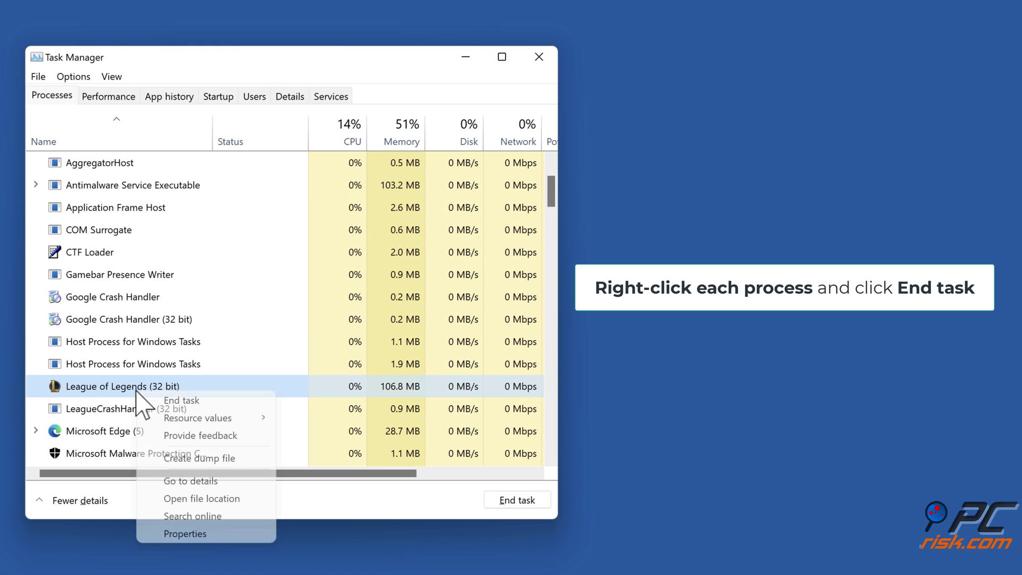
click(182, 403)
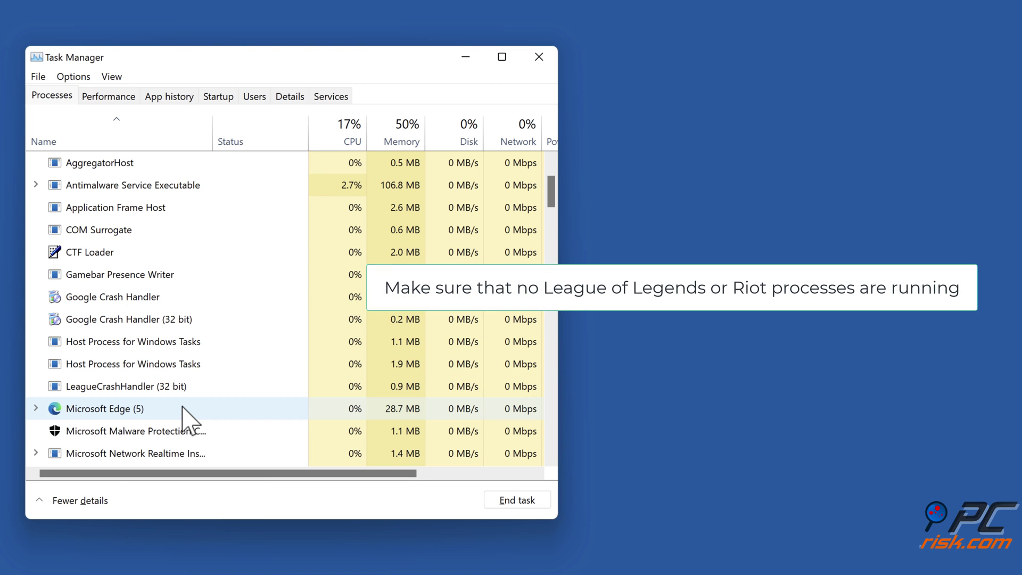
scroll(182, 406, down, 5)
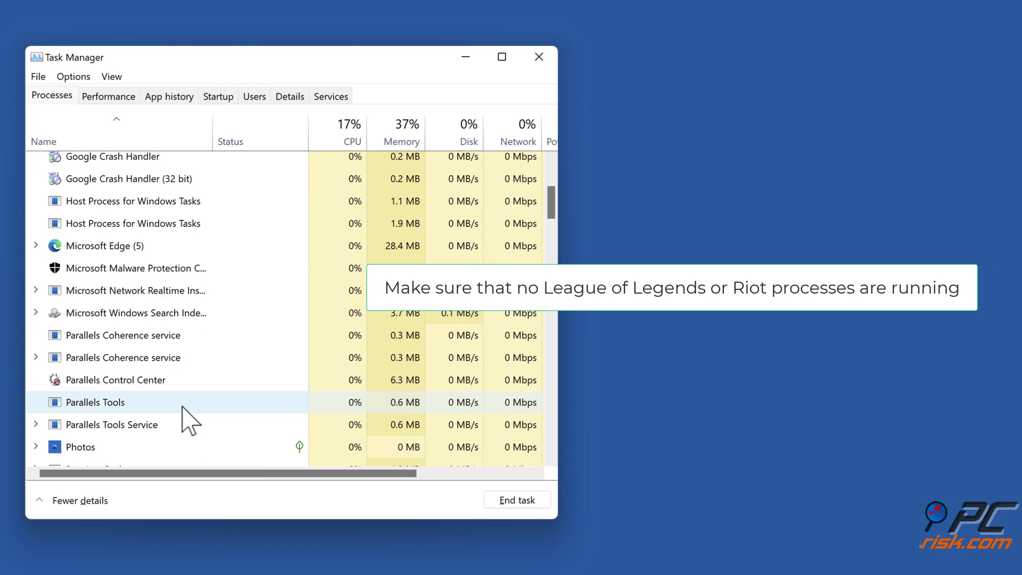
scroll(183, 413, down, 3)
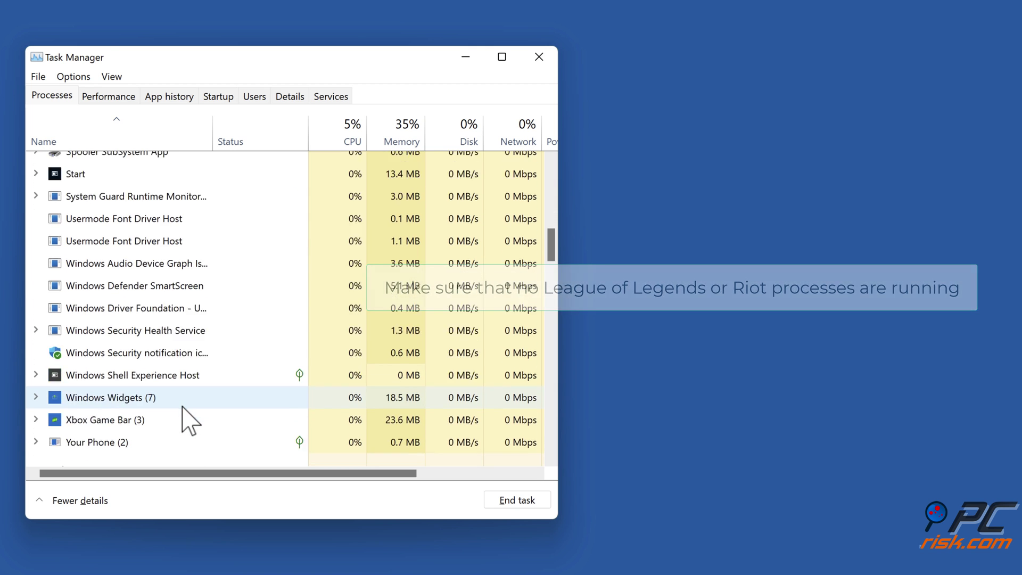
scroll(183, 415, up, 10)
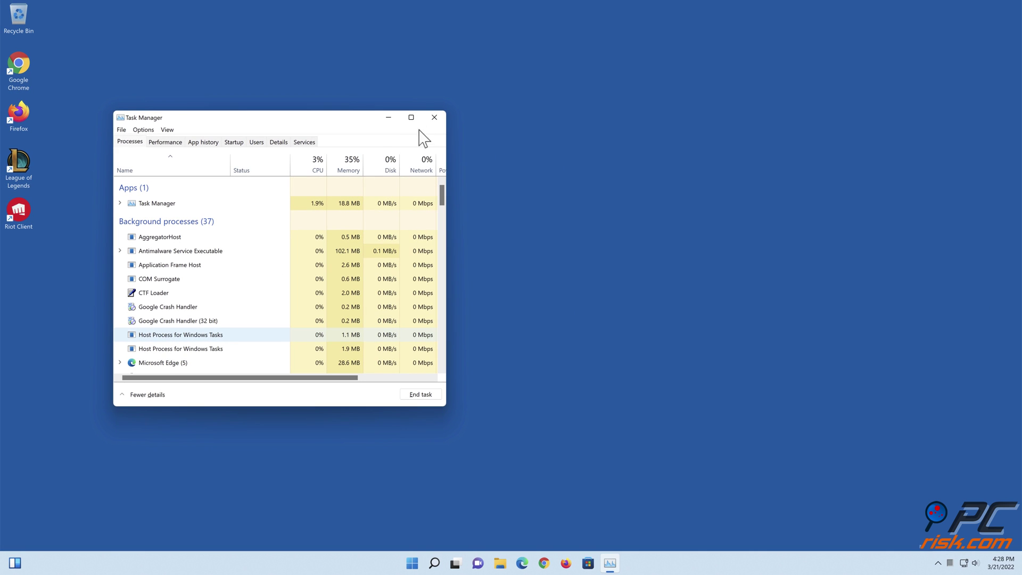
Close Task Manager and run League of Legends as administrator from its desktop shortcut
click(434, 117)
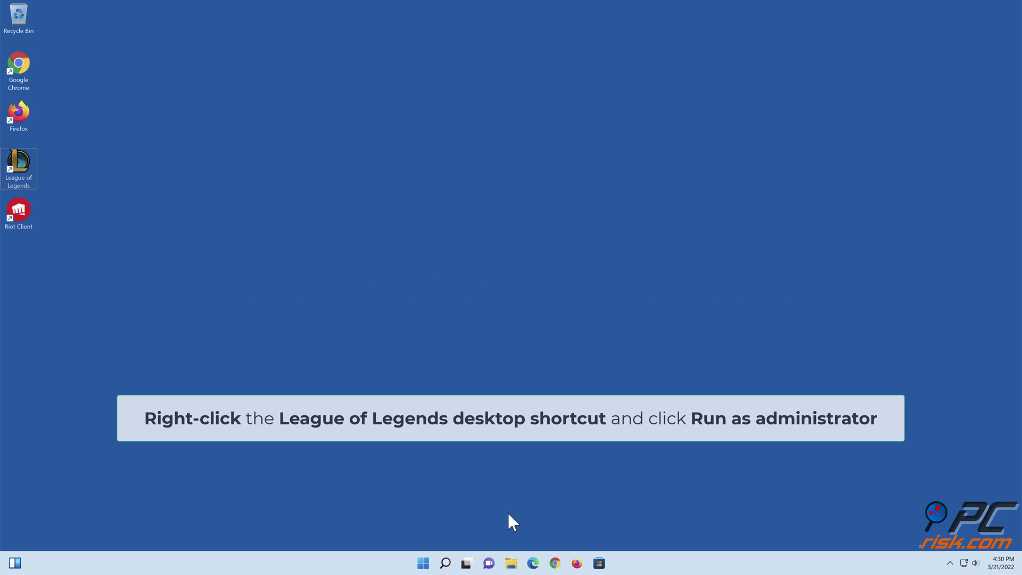
right_click(31, 177)
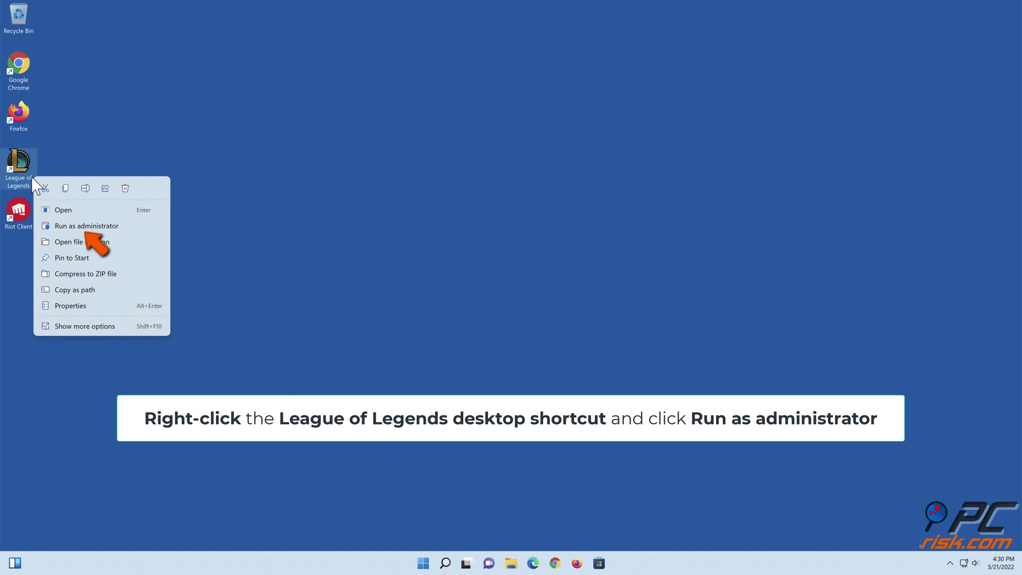
click(83, 229)
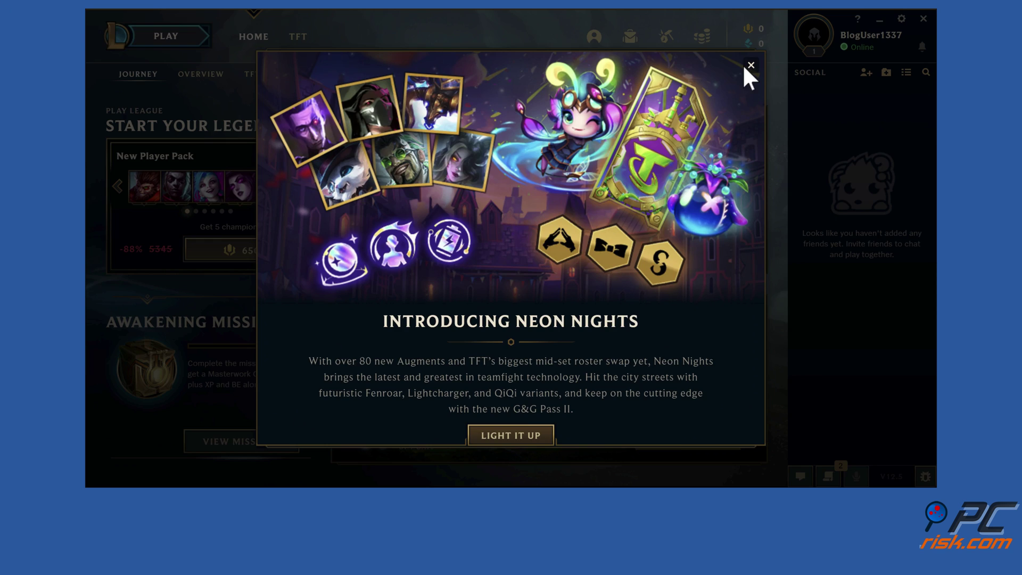
Dismiss the Neon Nights announcement and open the client's General settings, scrolled to the repair option
click(728, 92)
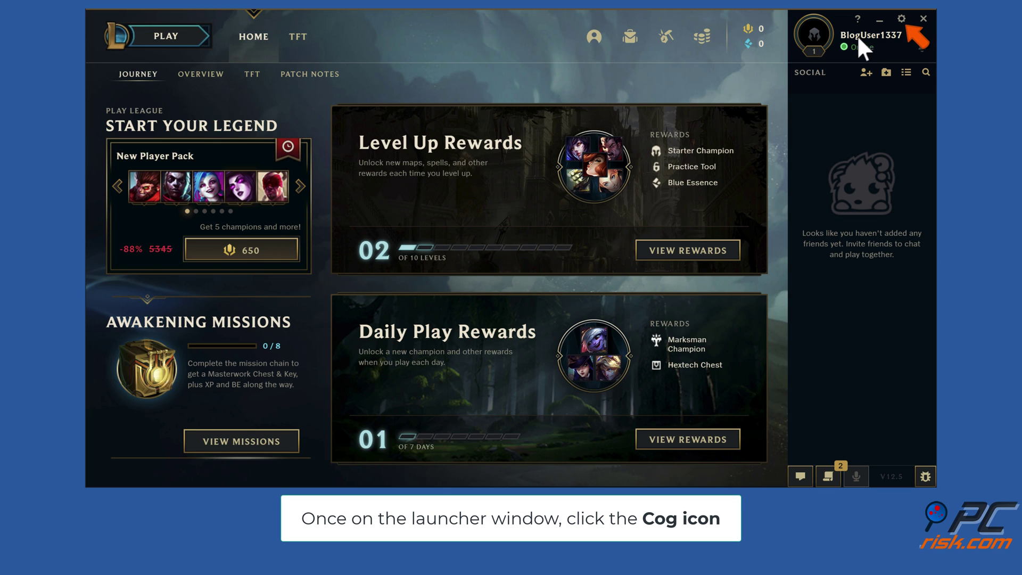
click(900, 22)
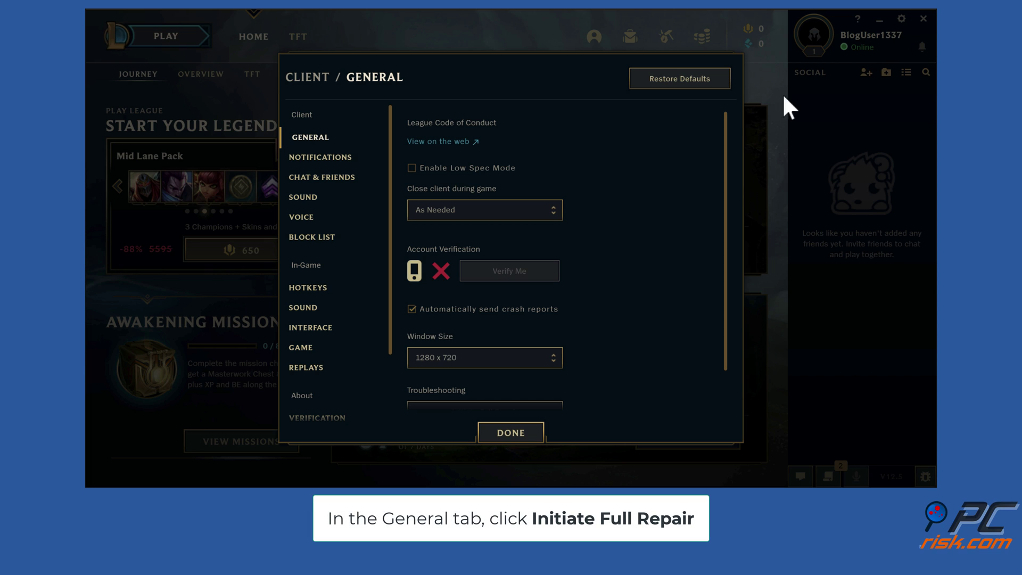
scroll(655, 159, down, 1)
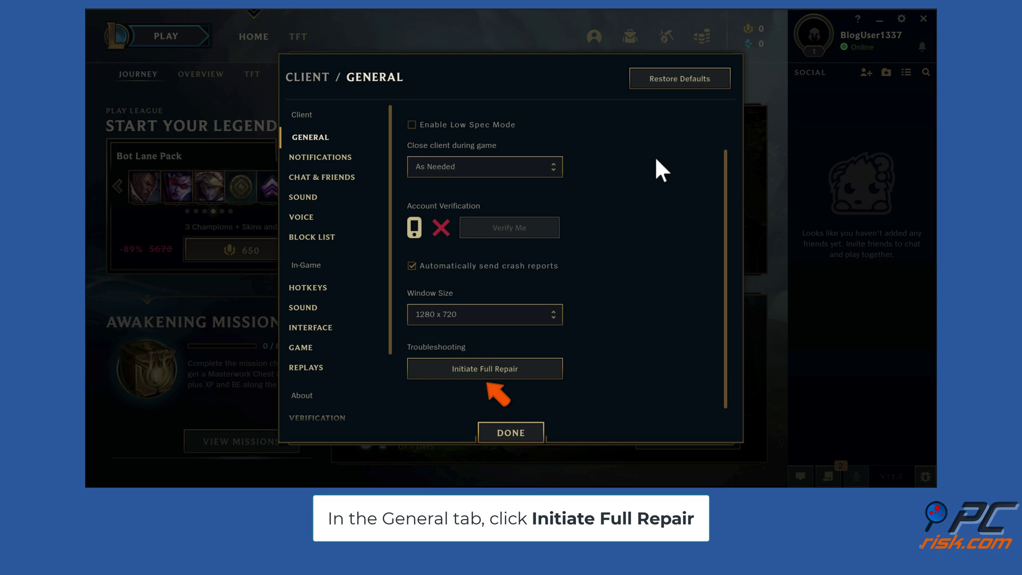
Confirm the full repair, dismiss the Neon Nights announcement after reload, and start exiting the client
click(490, 370)
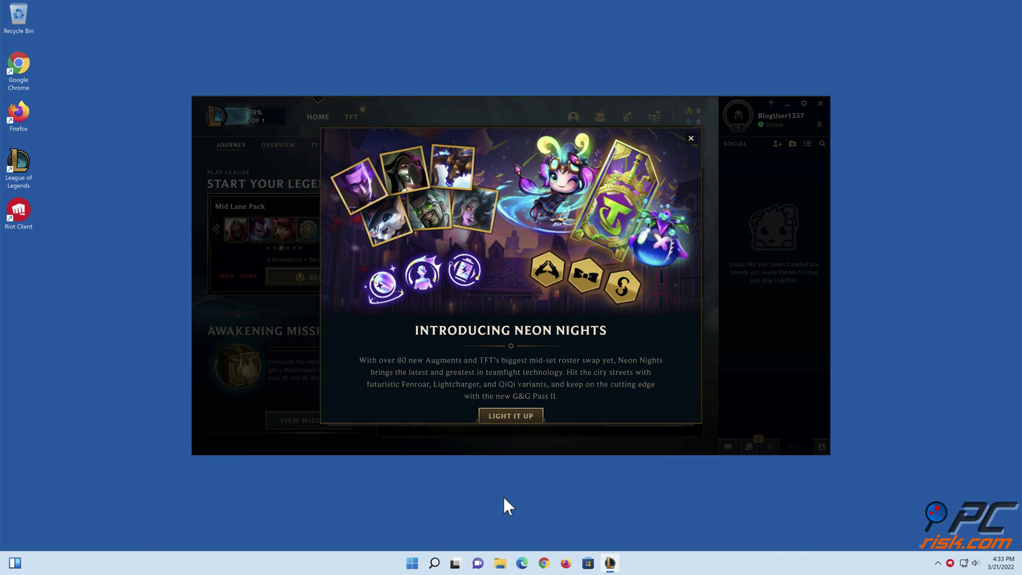
click(691, 138)
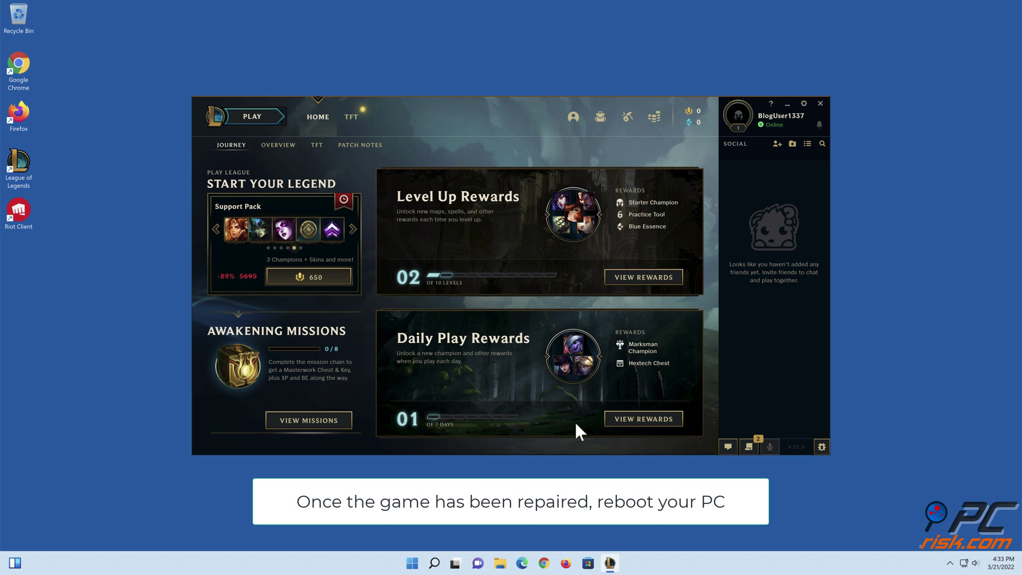
click(820, 104)
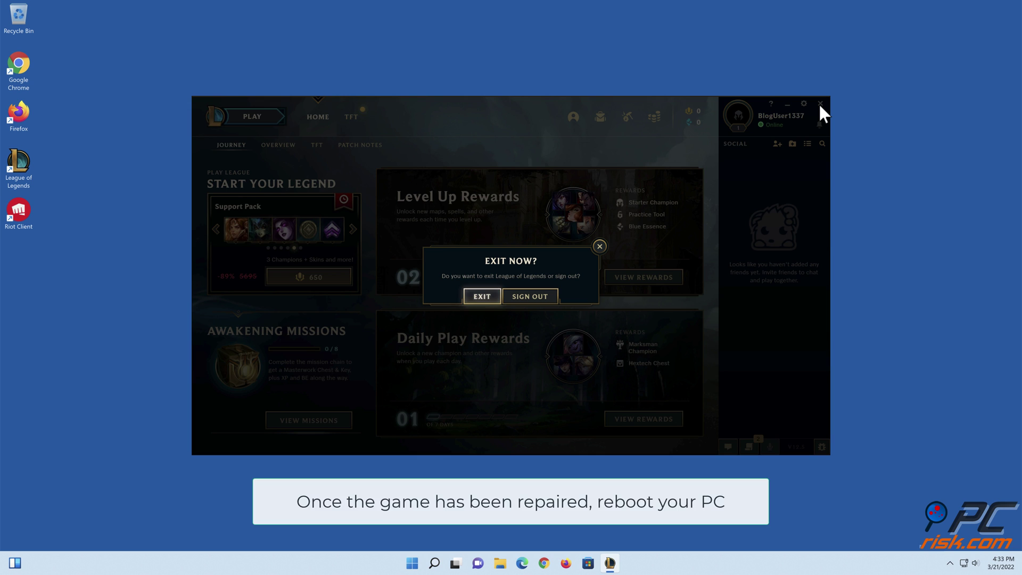
Confirm exiting League of Legends and restart Windows from the Start menu
click(482, 299)
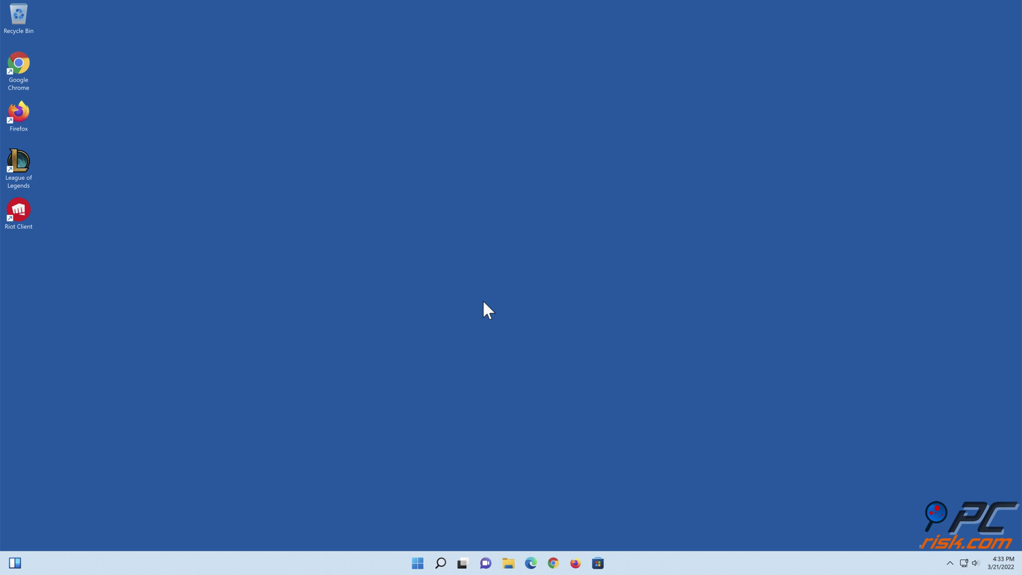
click(423, 563)
click(635, 529)
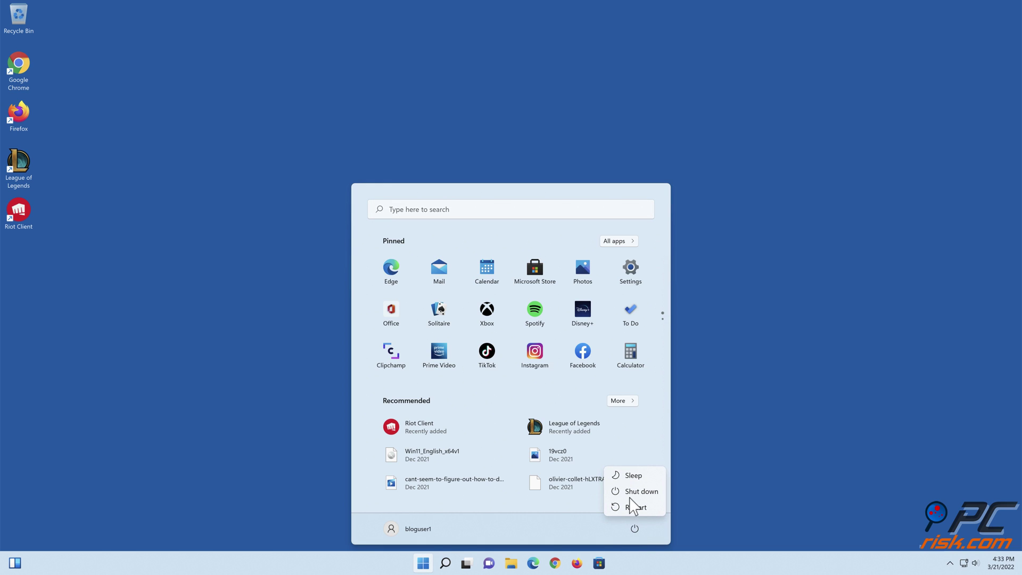
click(634, 510)
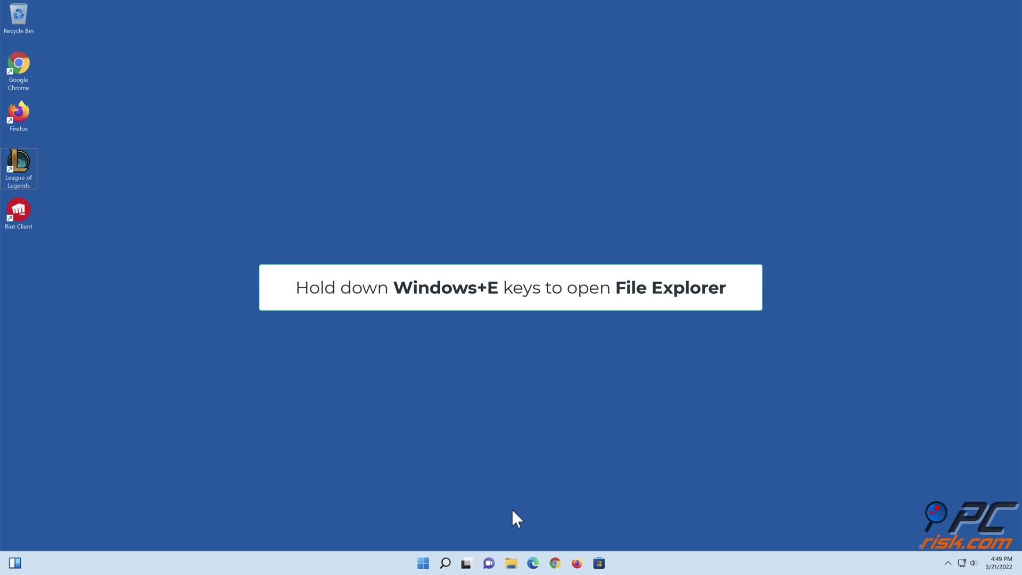
Browse to C:\Riot Games\League of Legends\Game and right-click the League of Legends application
key(super+e)
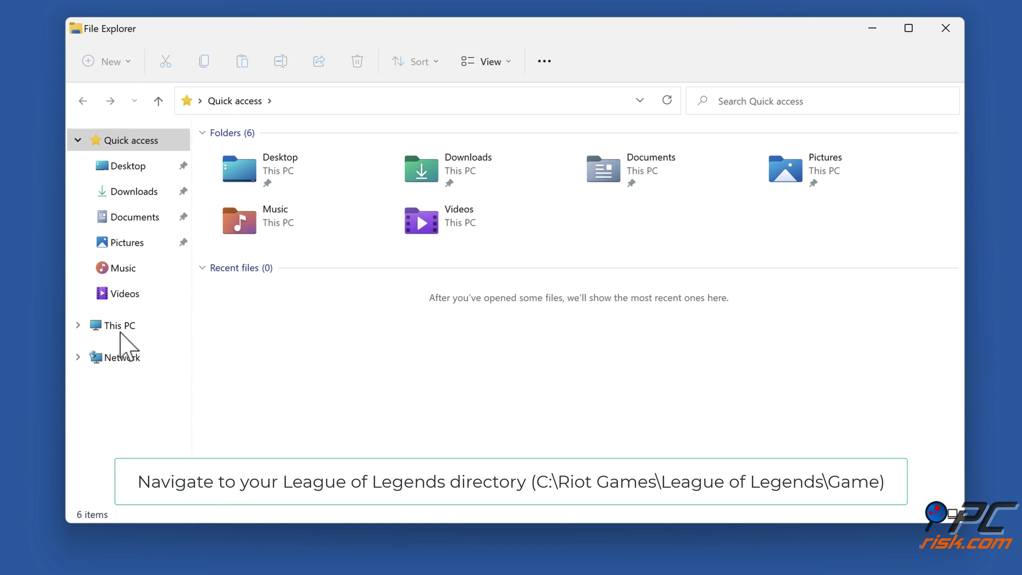
click(118, 327)
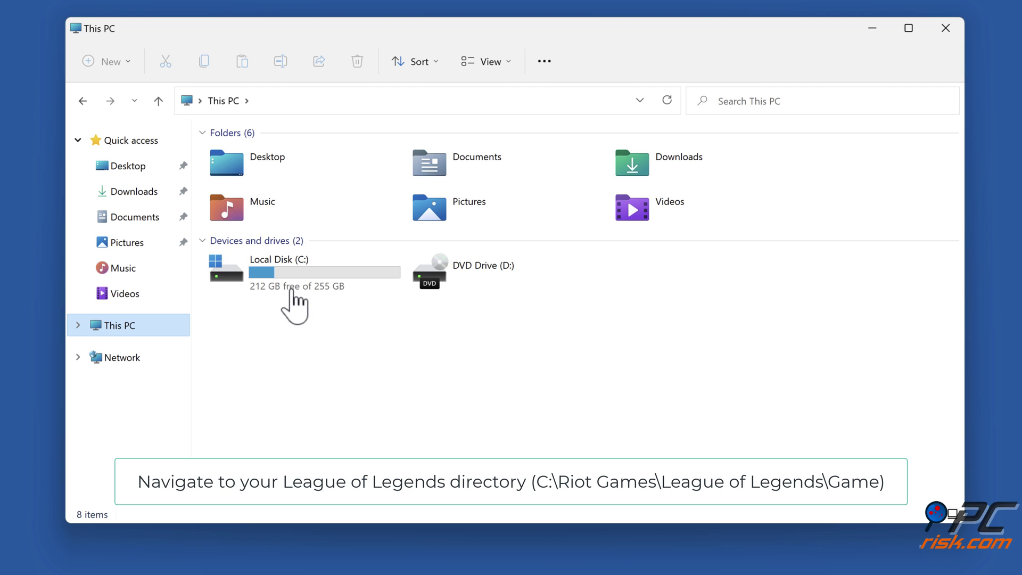
double_click(292, 290)
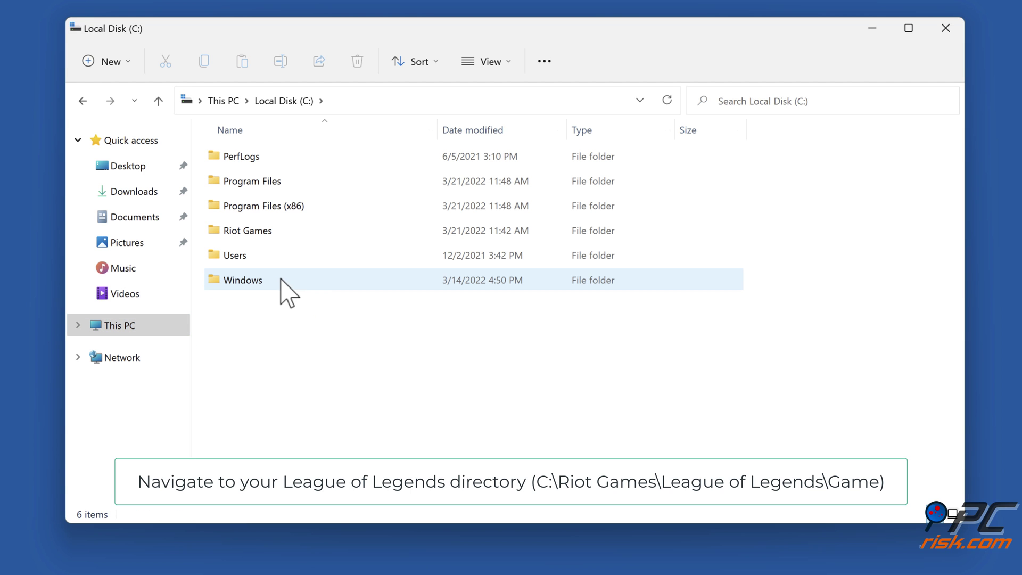
double_click(247, 231)
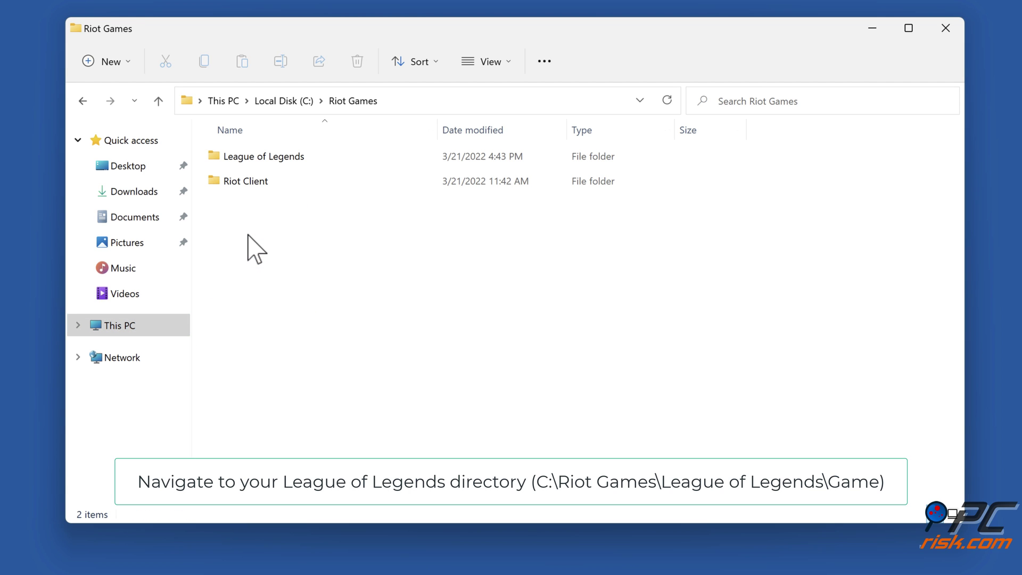
double_click(257, 158)
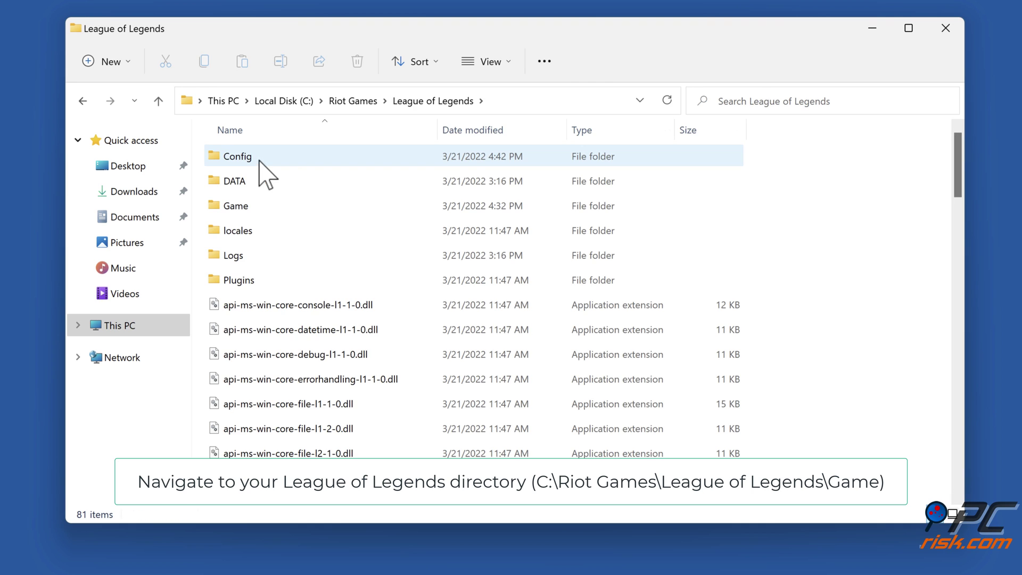
double_click(236, 212)
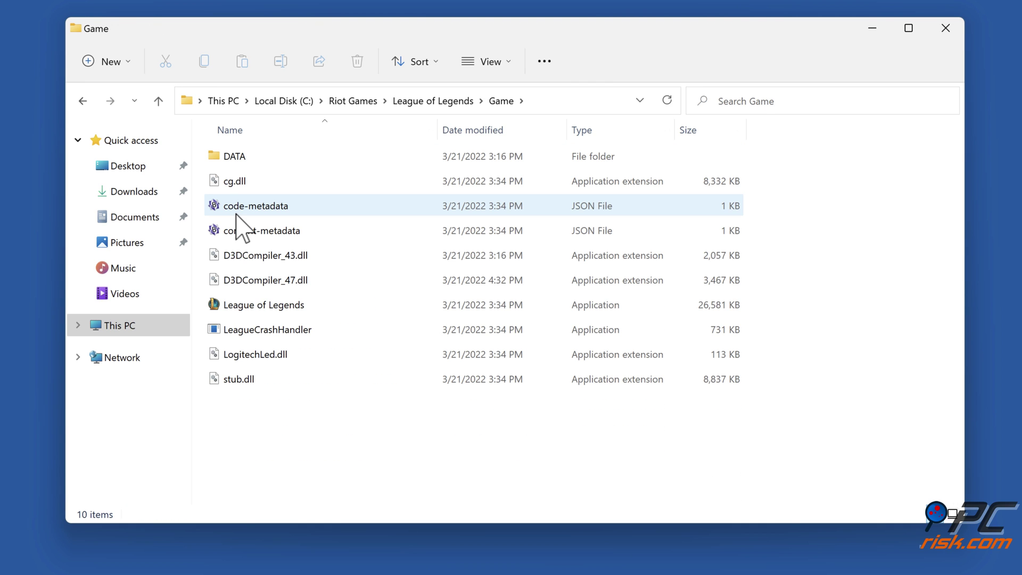
click(262, 309)
right_click(264, 312)
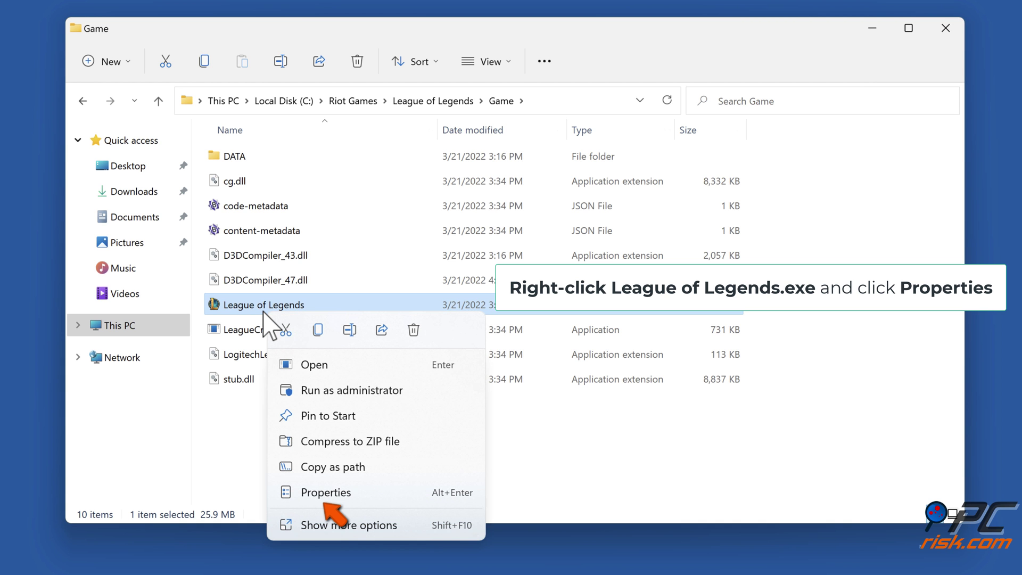
Run the compatibility troubleshooter on League of Legends and test its recommended settings
click(324, 494)
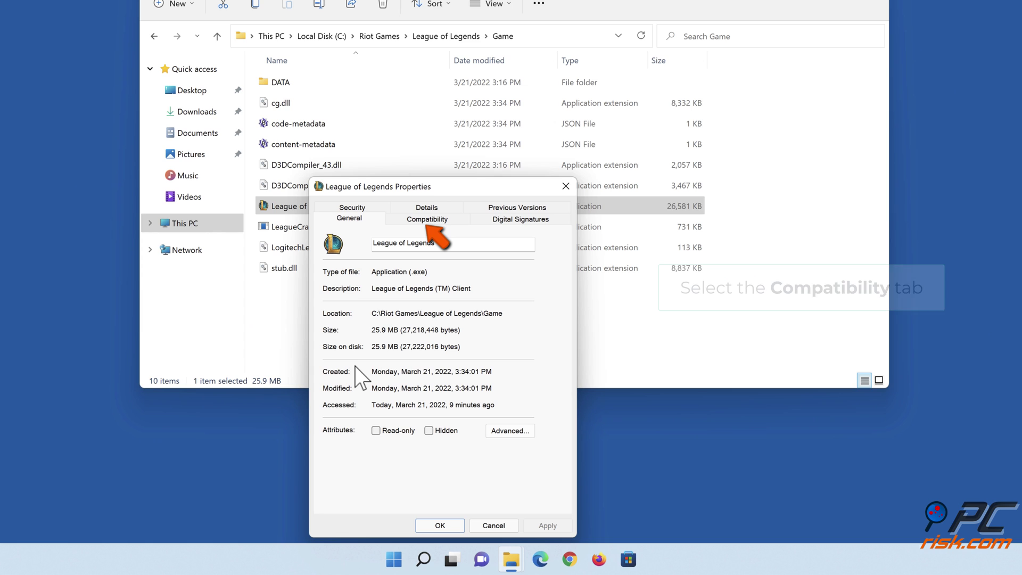
click(423, 238)
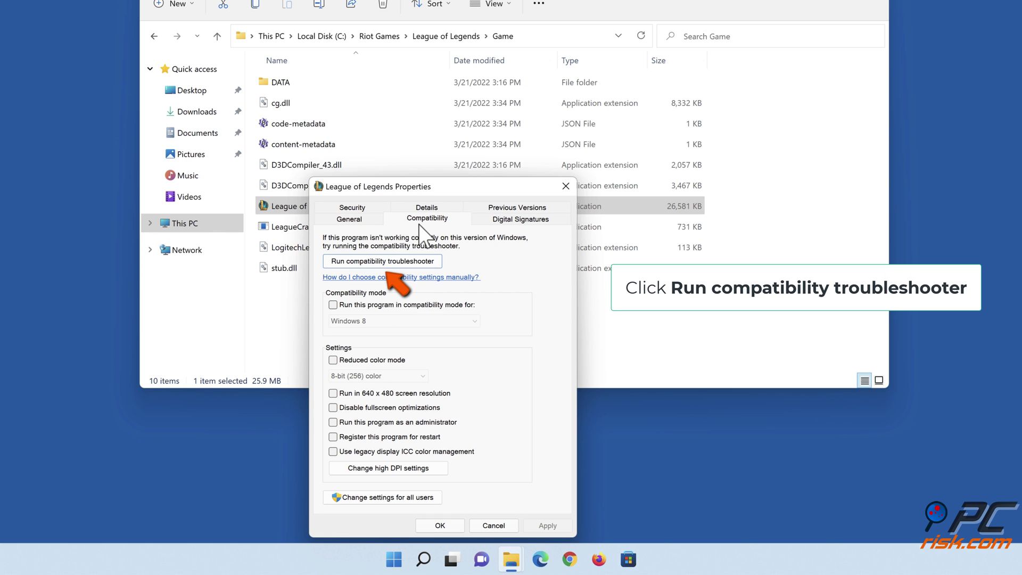
click(388, 265)
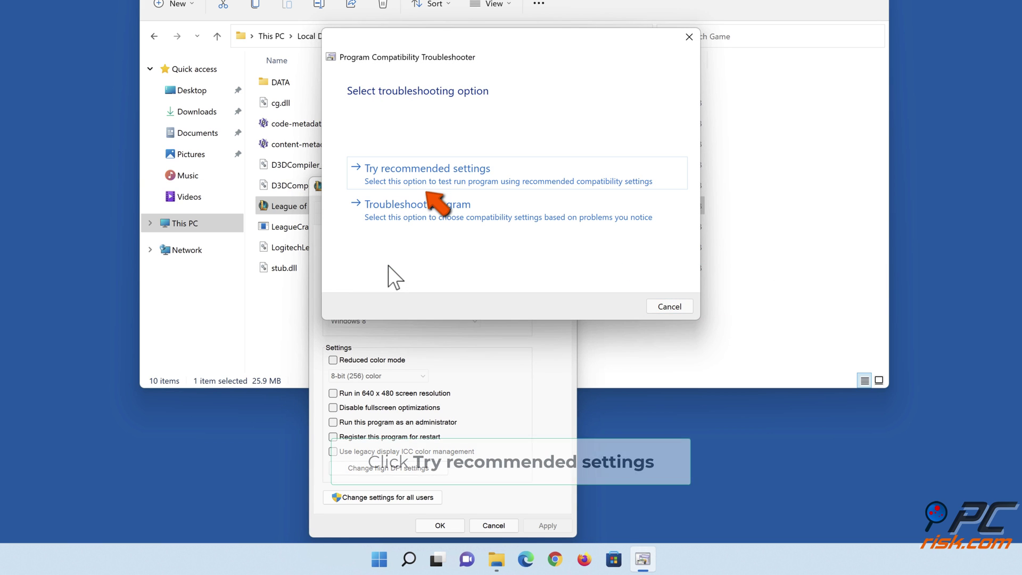
click(428, 179)
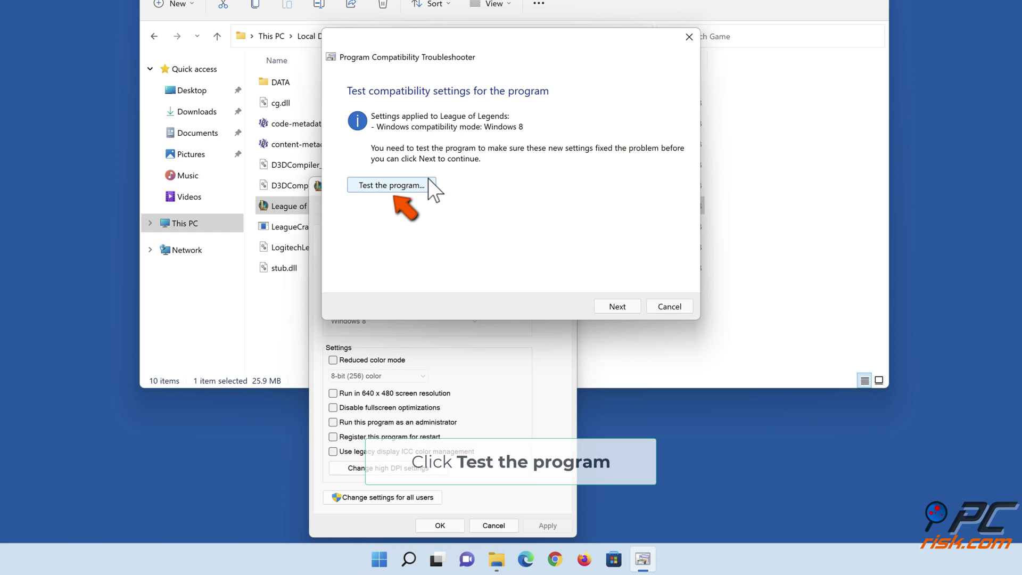
click(388, 190)
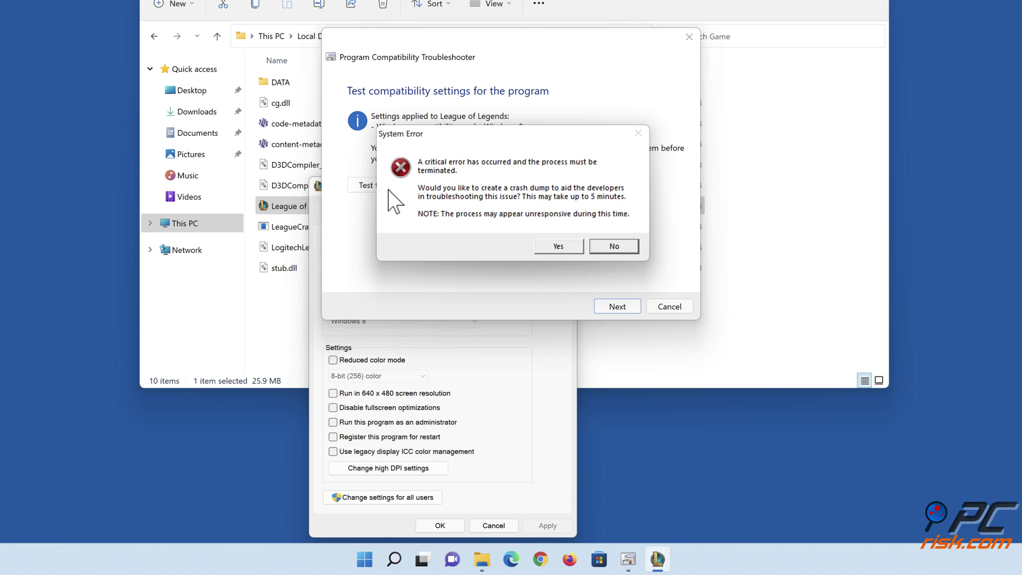
click(617, 251)
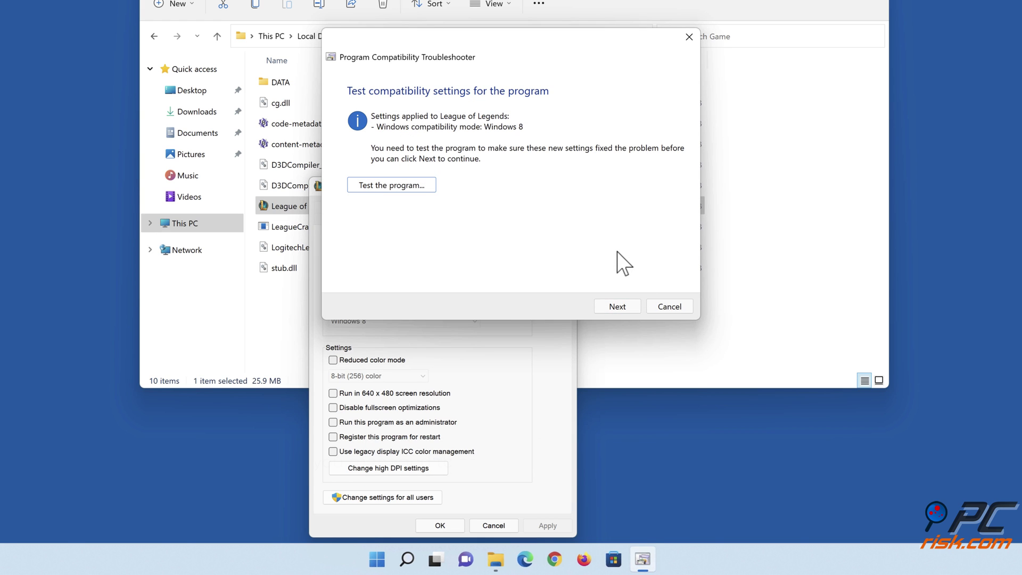
Save the Windows 8 compatibility settings and close the troubleshooter and Properties dialog
click(616, 308)
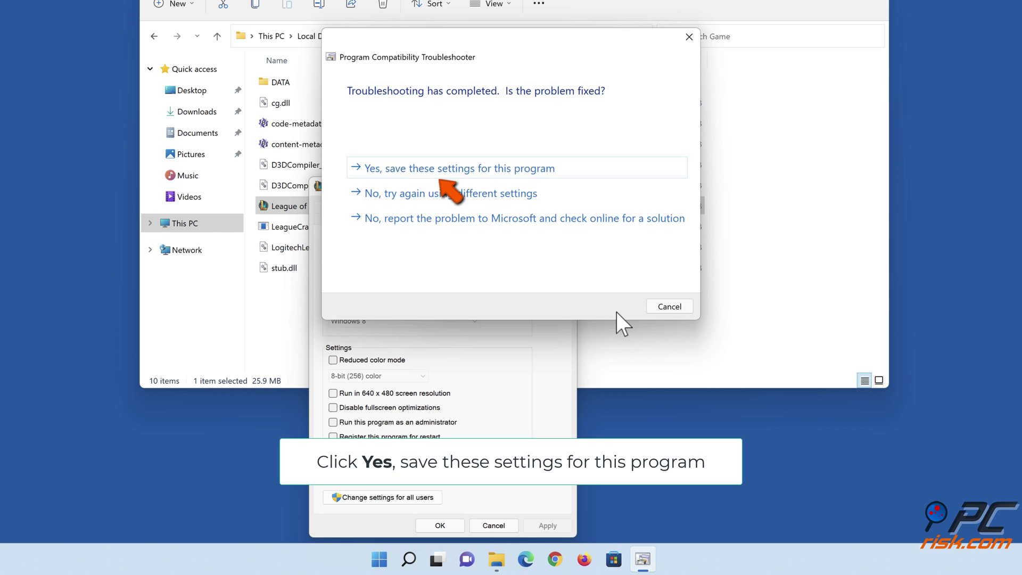
click(460, 173)
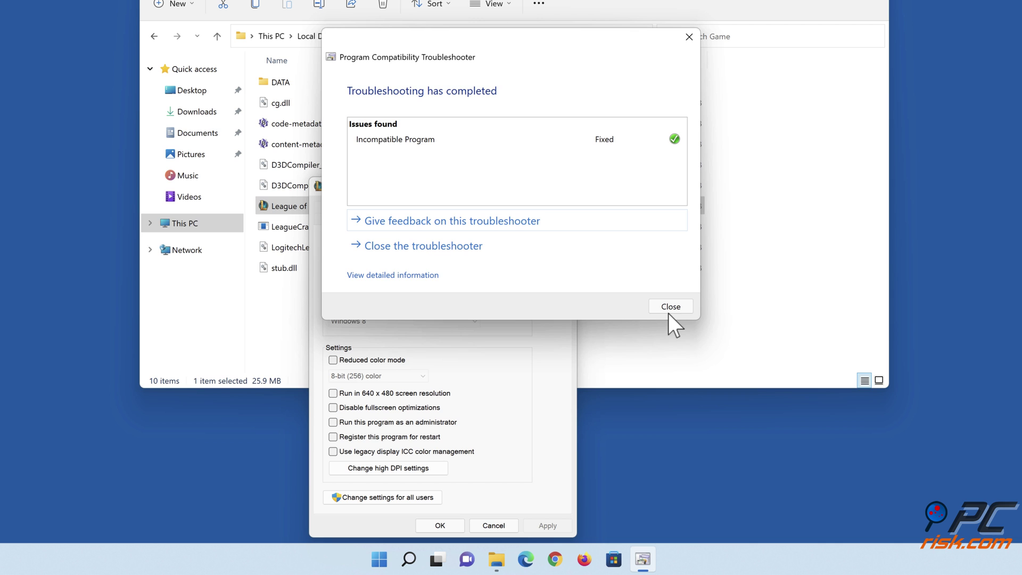
click(668, 313)
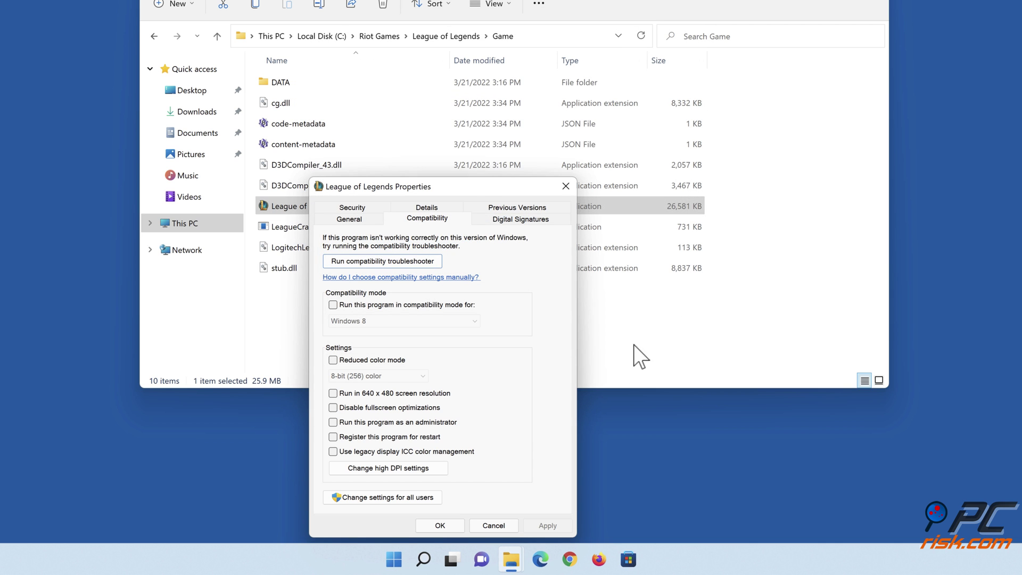
click(440, 525)
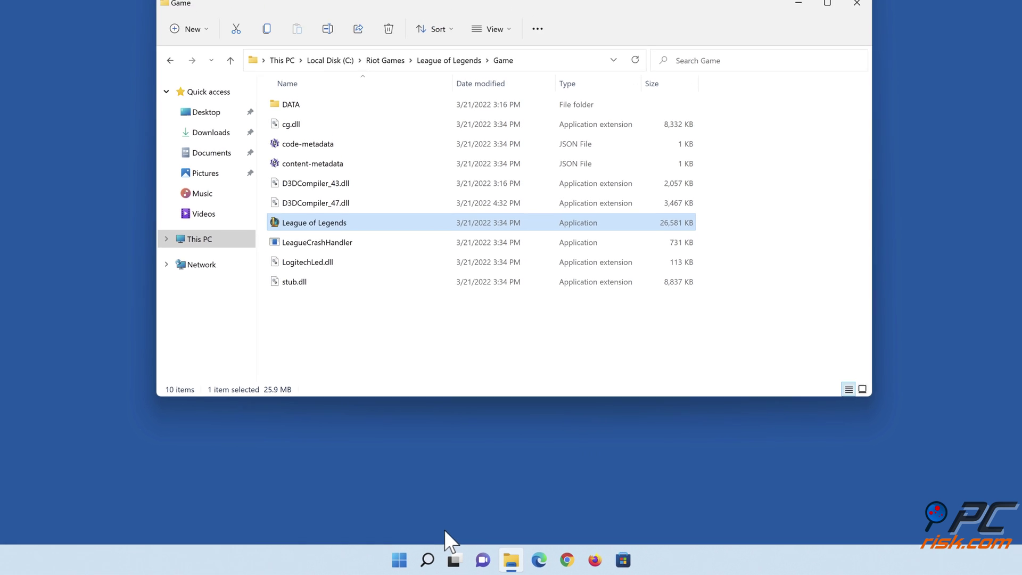
Close the Game folder window in File Explorer
click(790, 114)
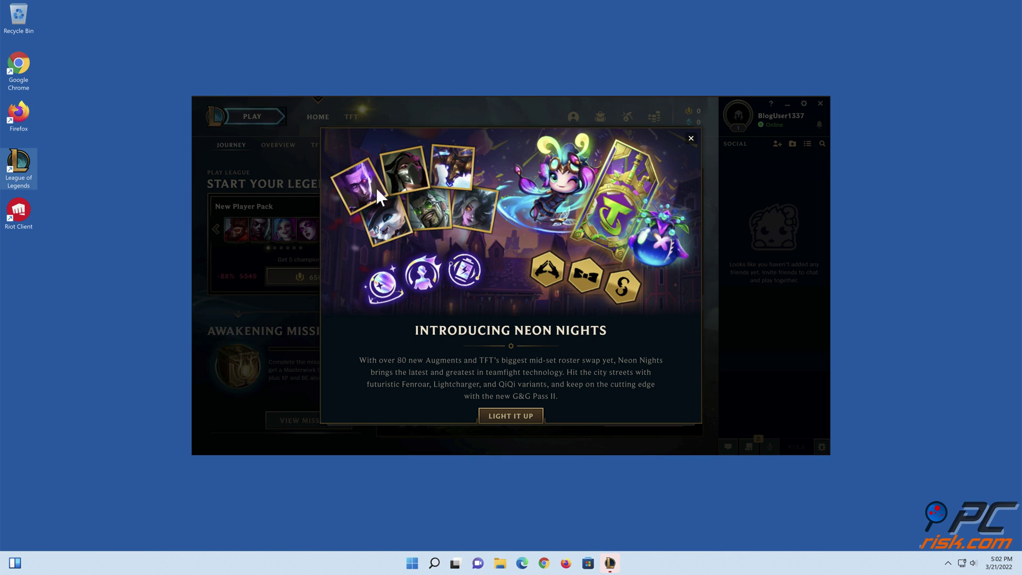
Enable Prefer DX9 Legacy Mode in the client's Game settings, then exit League of Legends
click(691, 139)
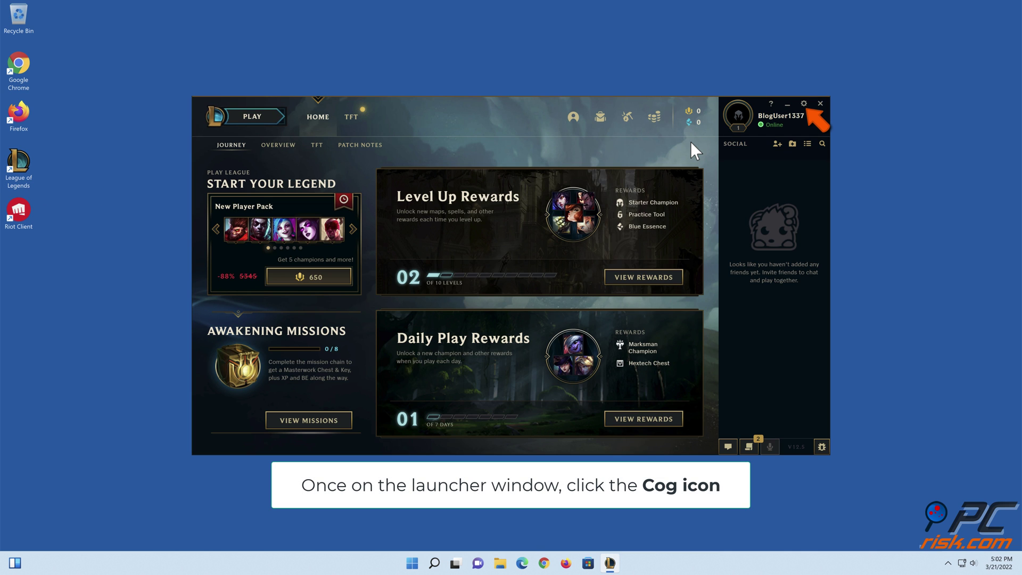
click(804, 105)
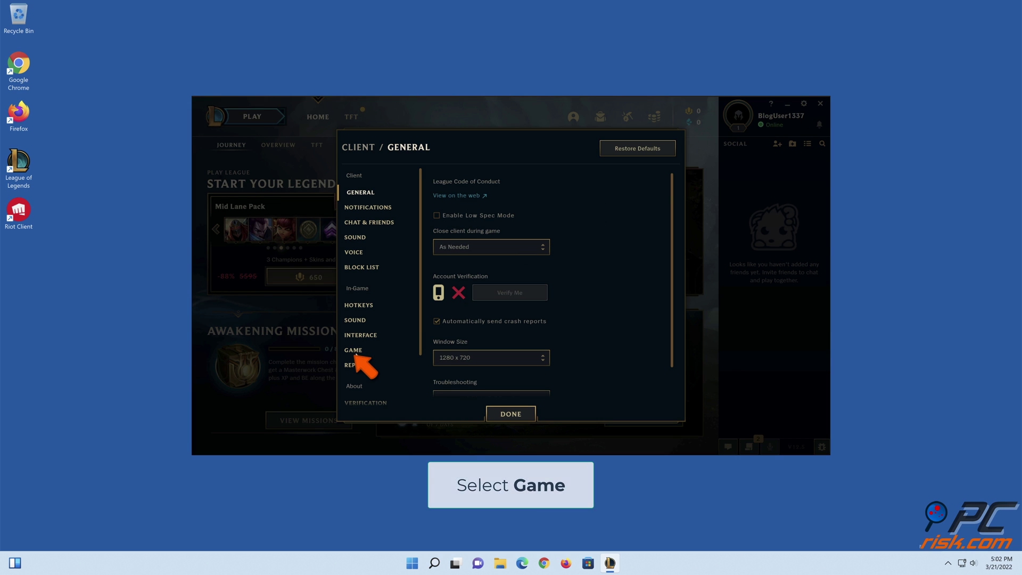
click(354, 350)
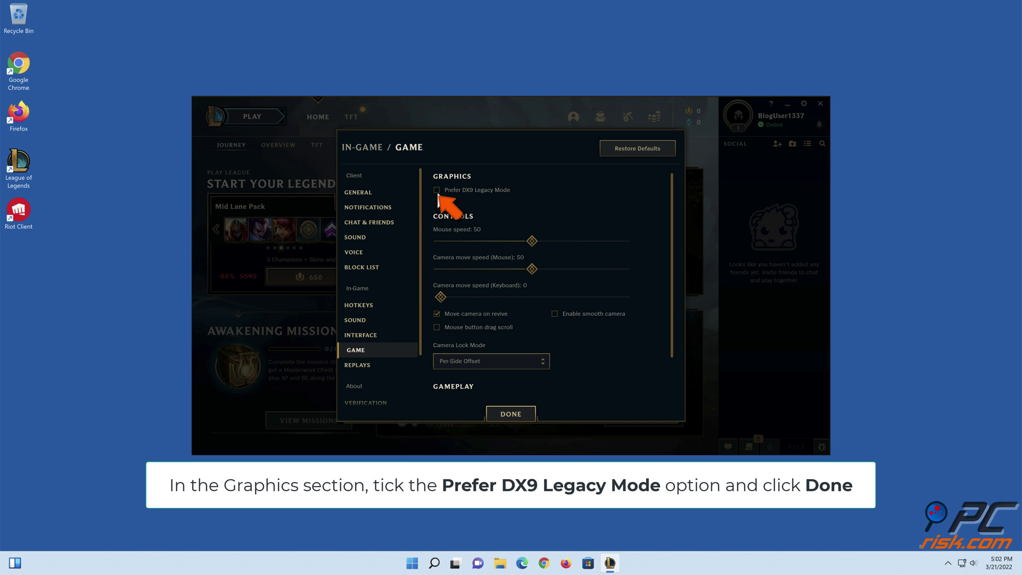
click(436, 191)
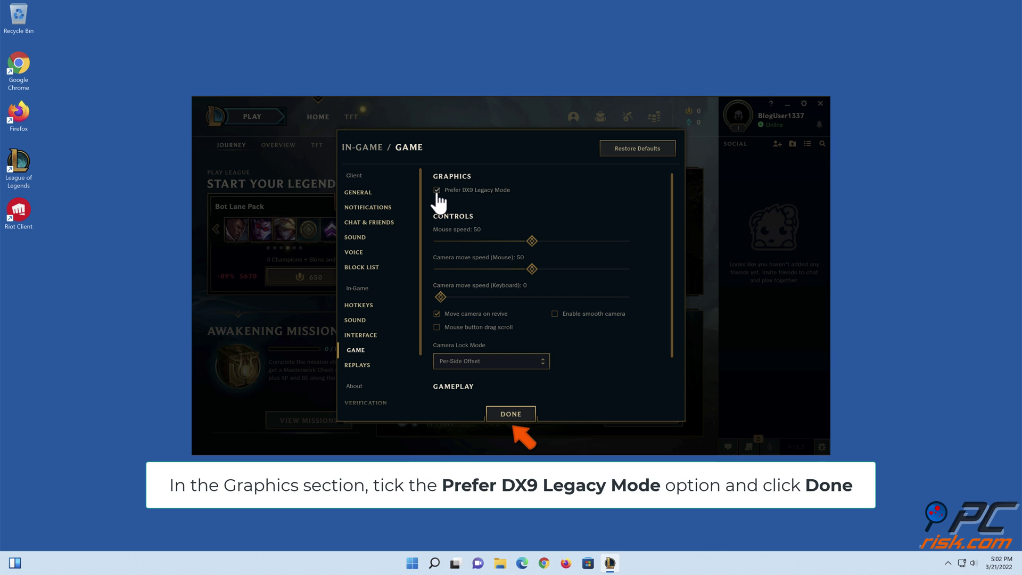
click(512, 415)
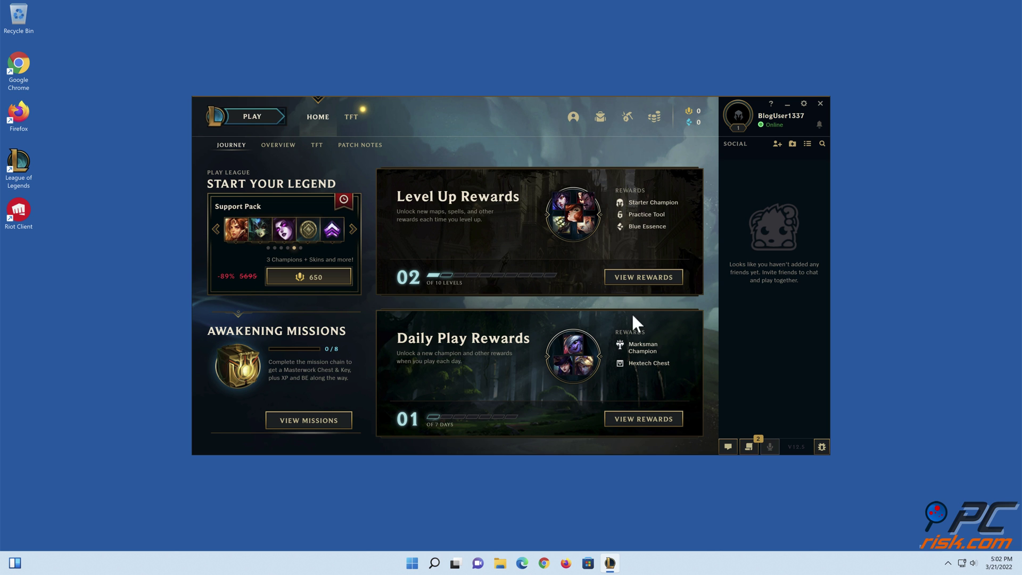
click(821, 104)
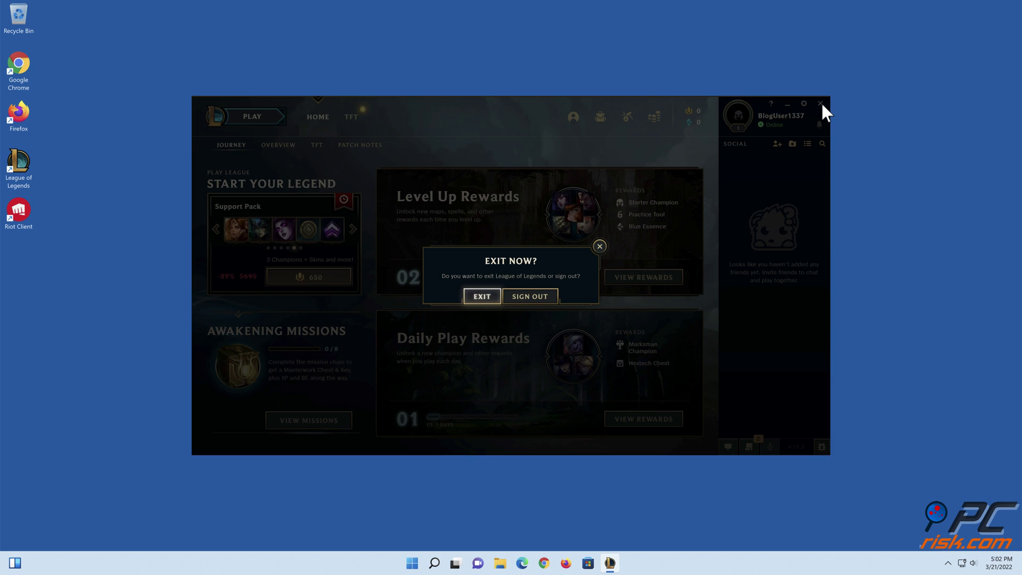
click(481, 306)
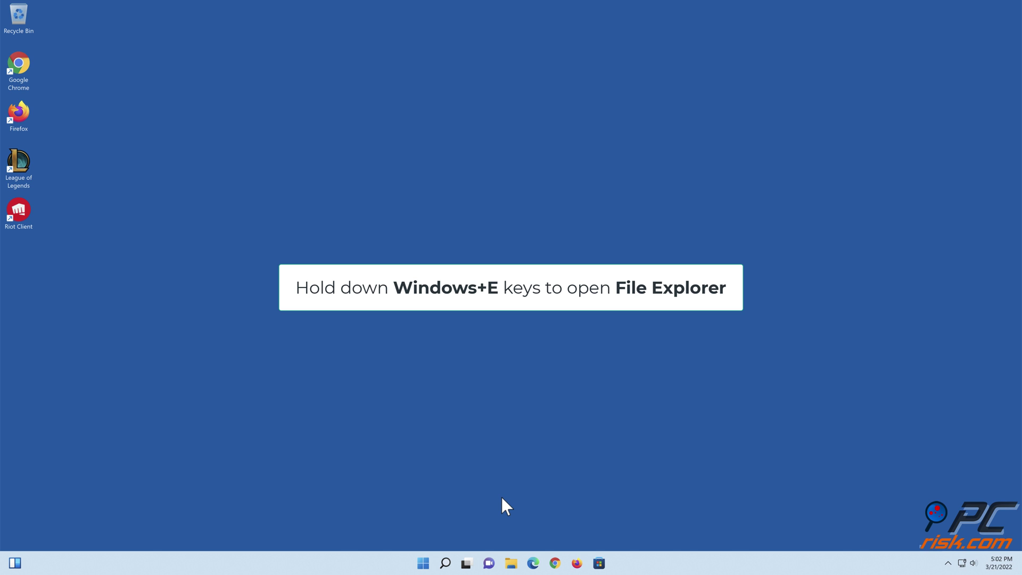
Browse again to C:\Riot Games\League of Legends\Game and right-click the League of Legends application
key(super+e)
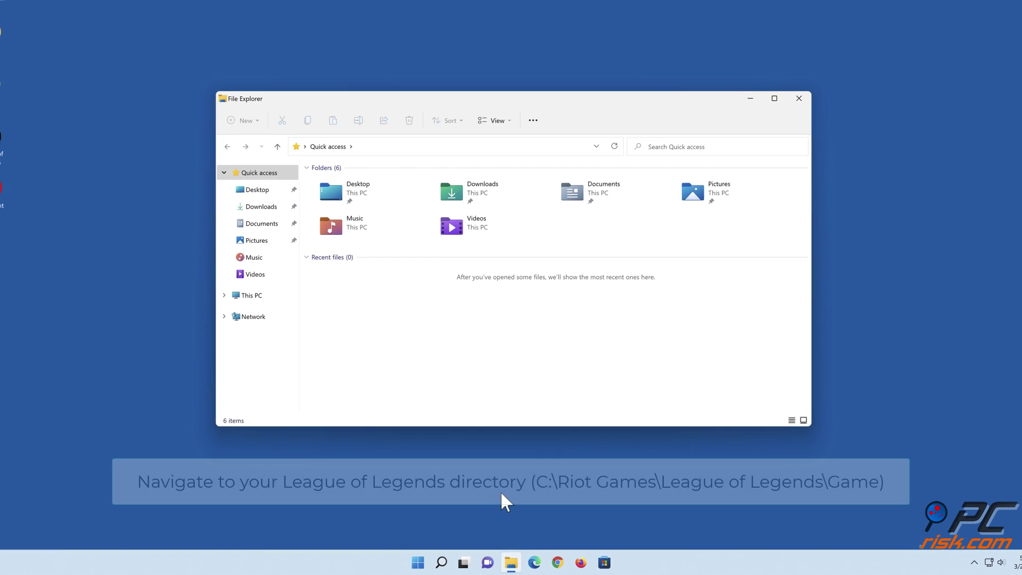
click(191, 227)
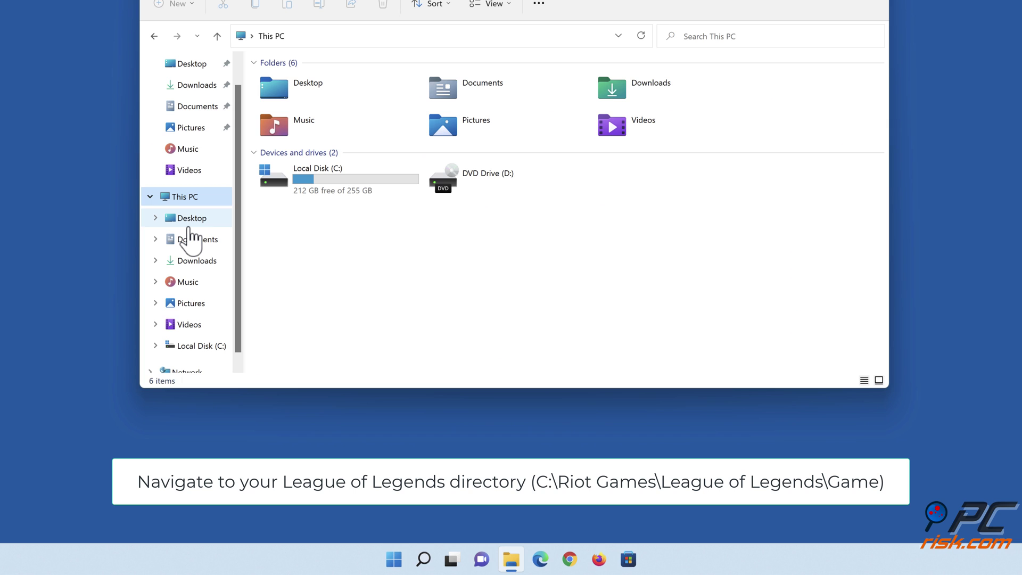
double_click(323, 191)
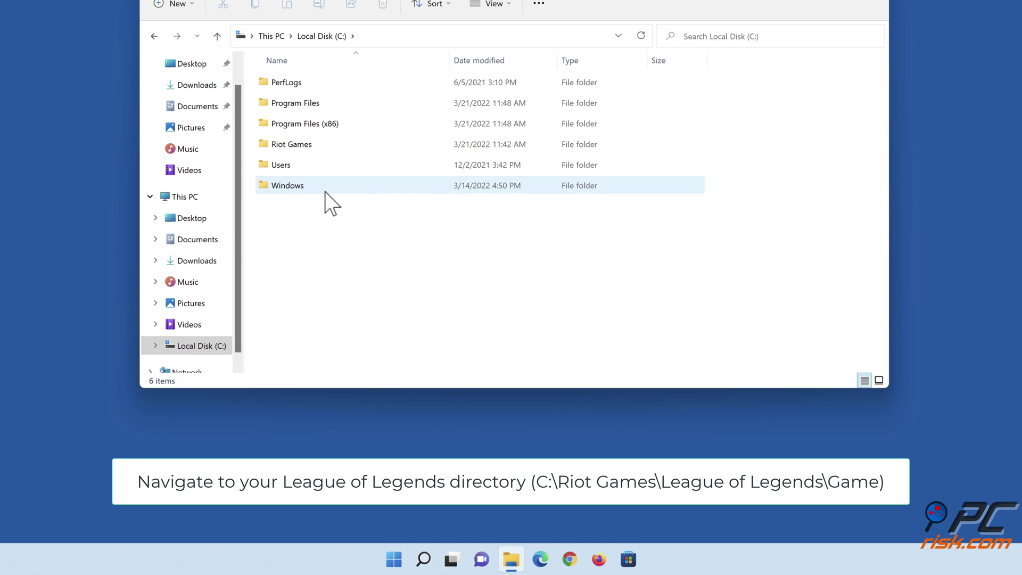
double_click(286, 148)
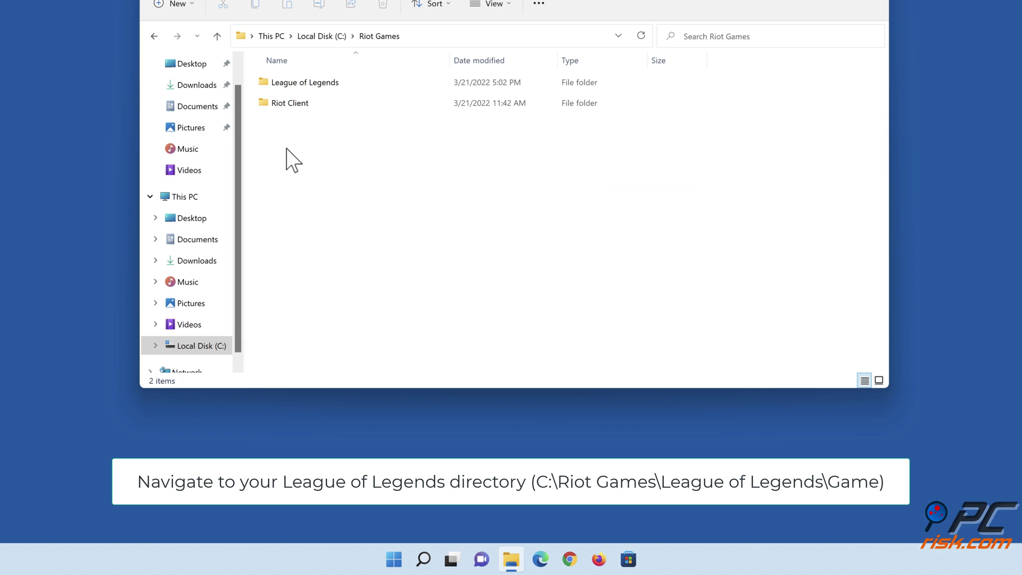
double_click(304, 83)
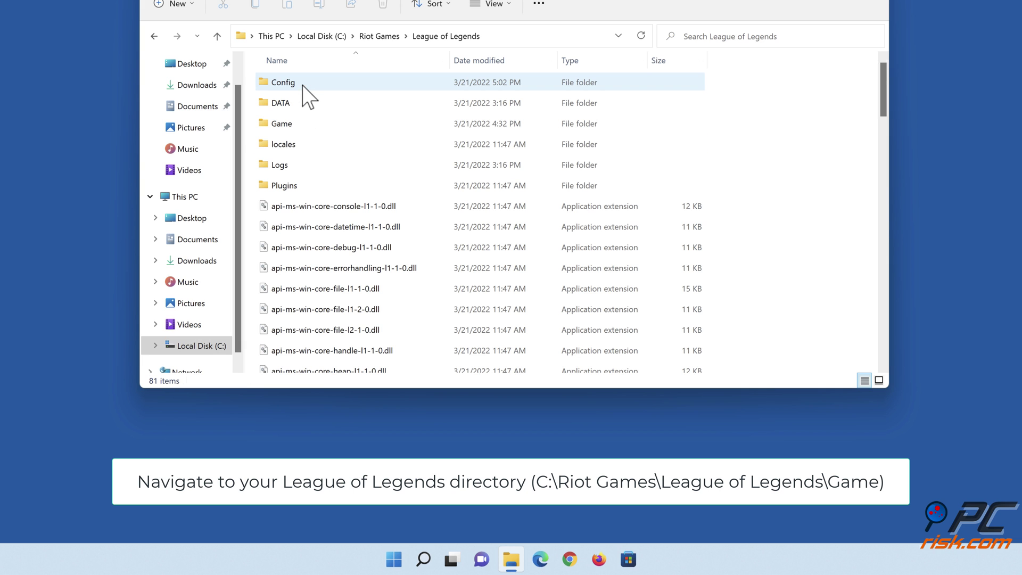
double_click(285, 126)
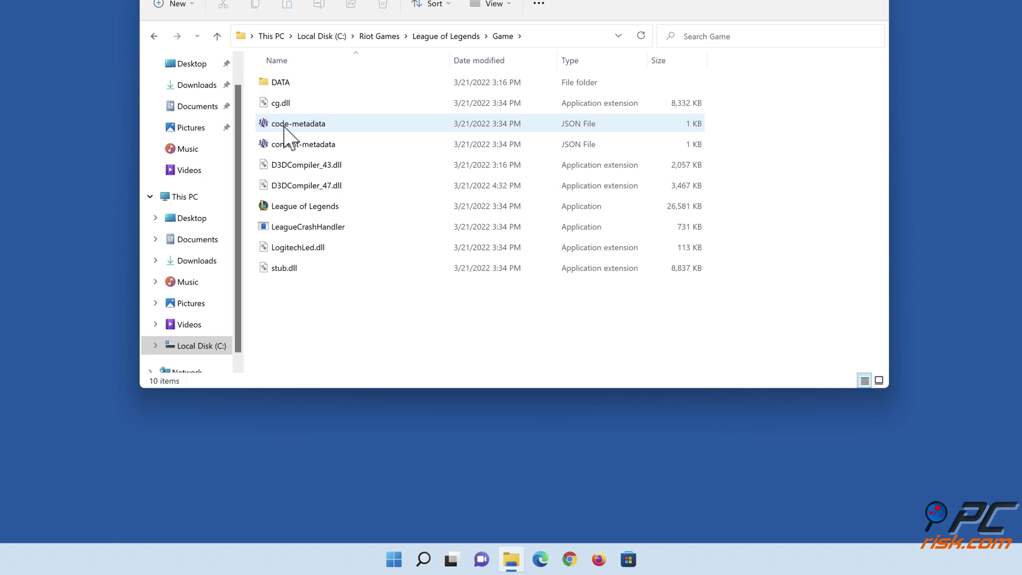
click(303, 210)
right_click(305, 209)
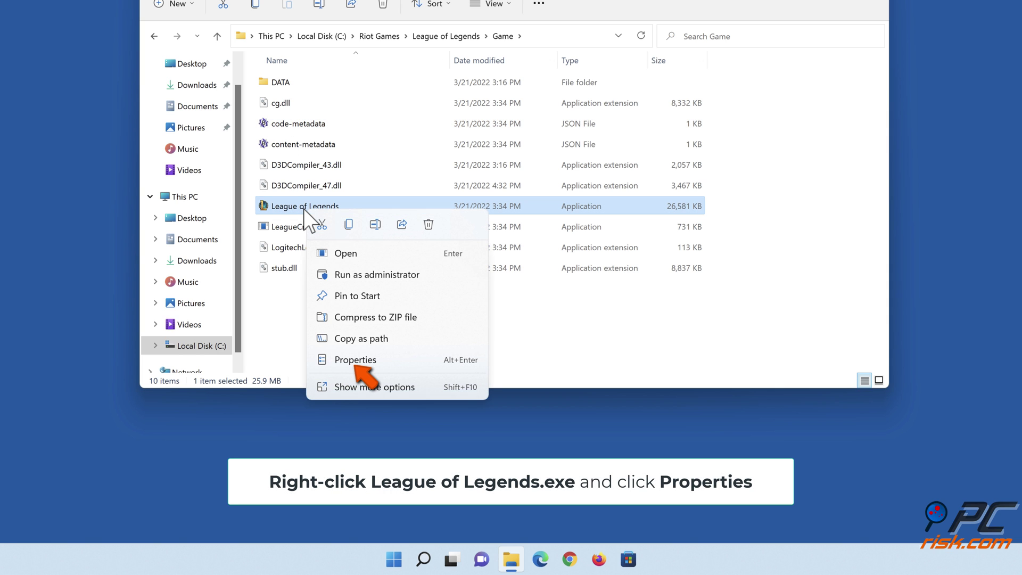
Run League of Legends in Windows 8 compatibility mode with fullscreen optimizations disabled
click(351, 365)
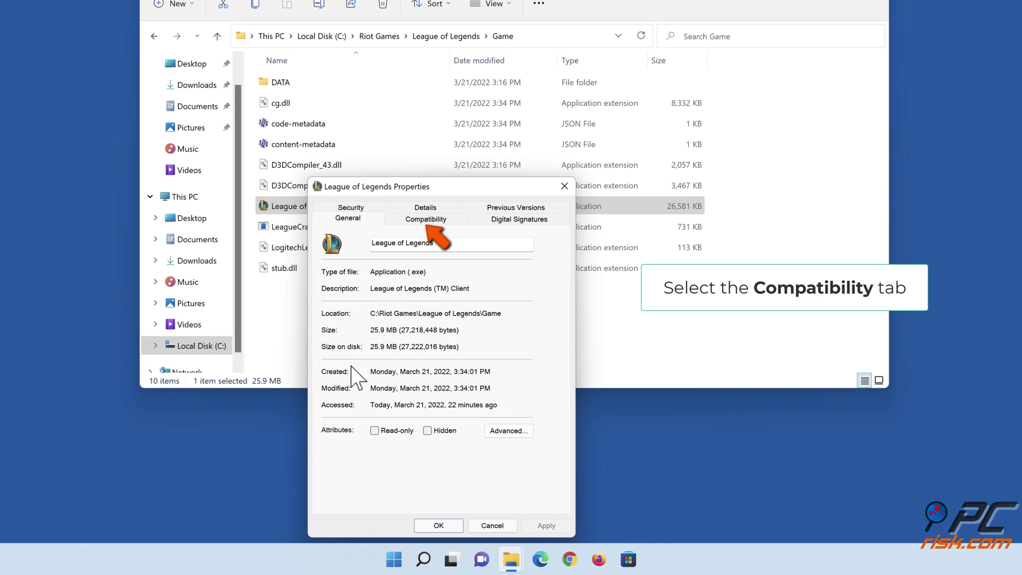
click(428, 223)
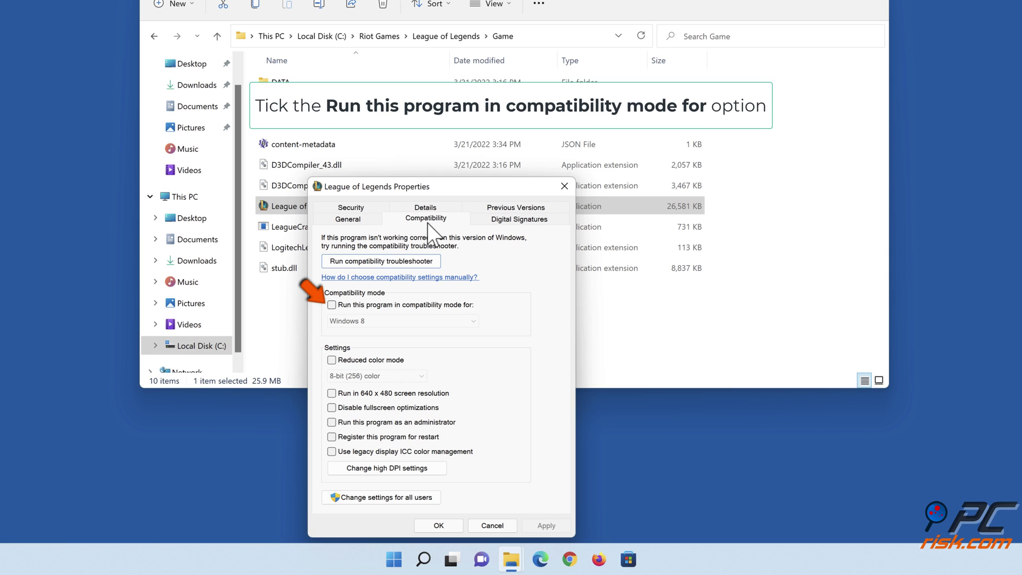
click(331, 305)
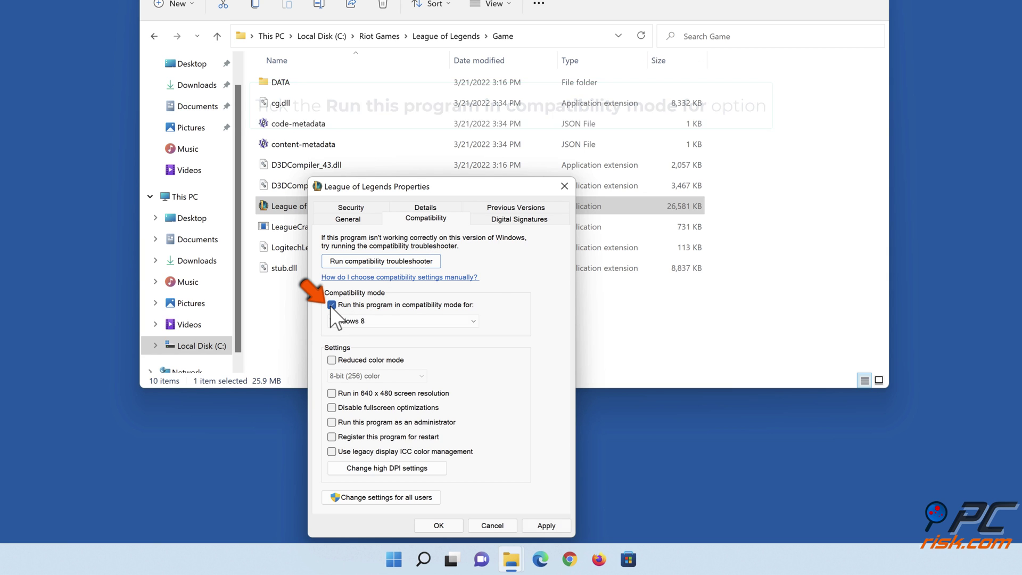
click(473, 322)
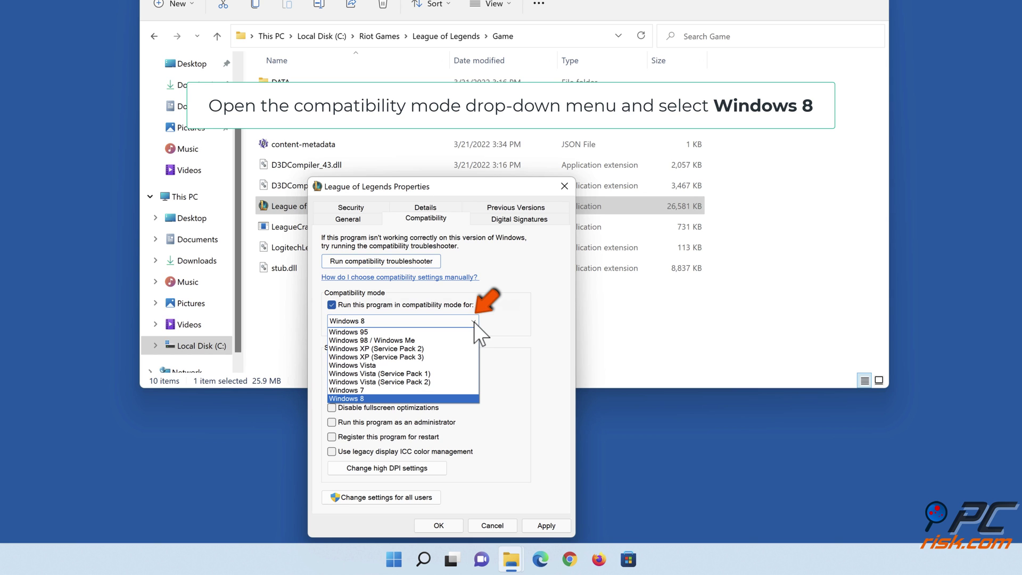
click(365, 397)
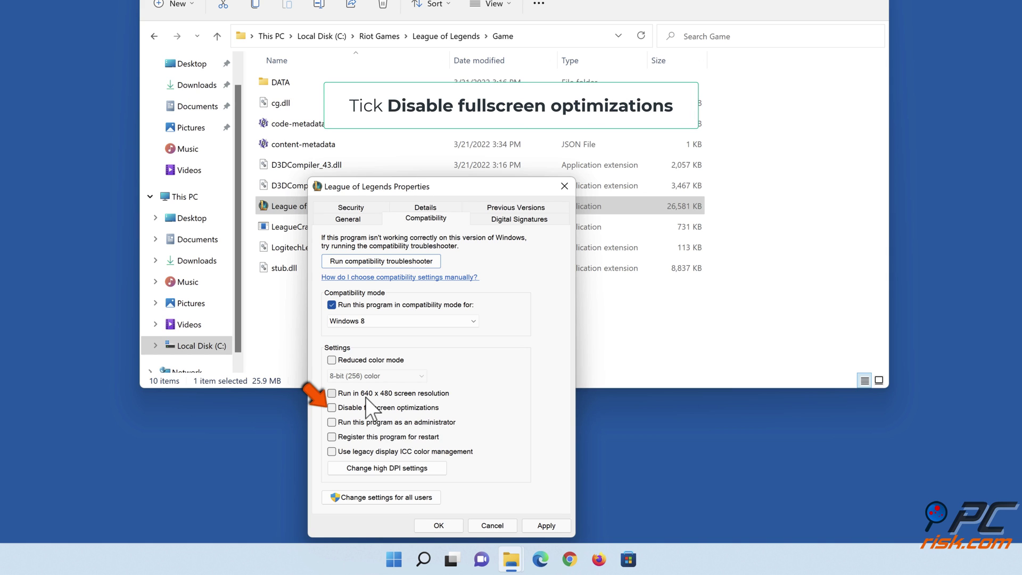
click(332, 408)
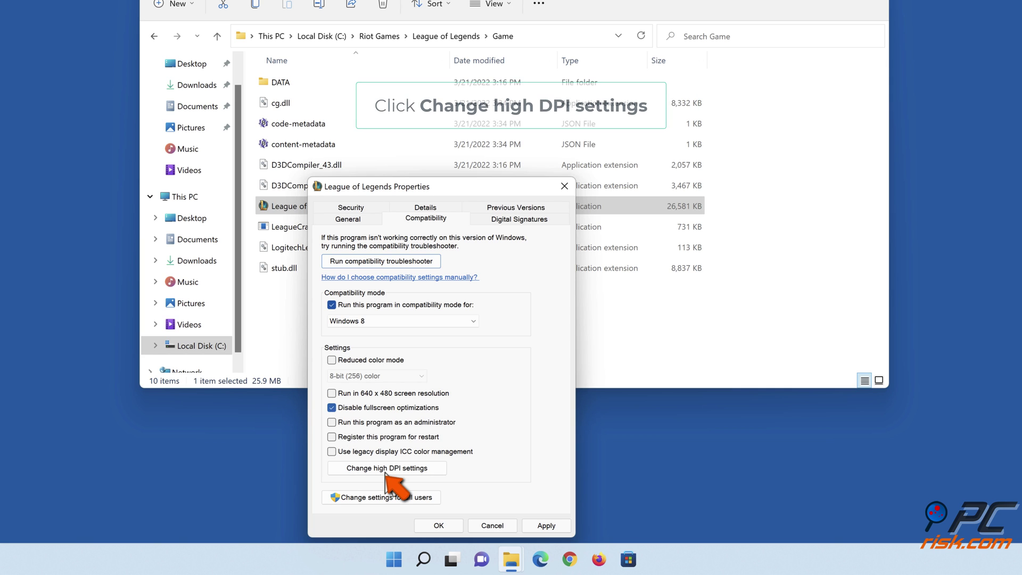
Override high DPI scaling by the application, then apply and close the properties
click(384, 468)
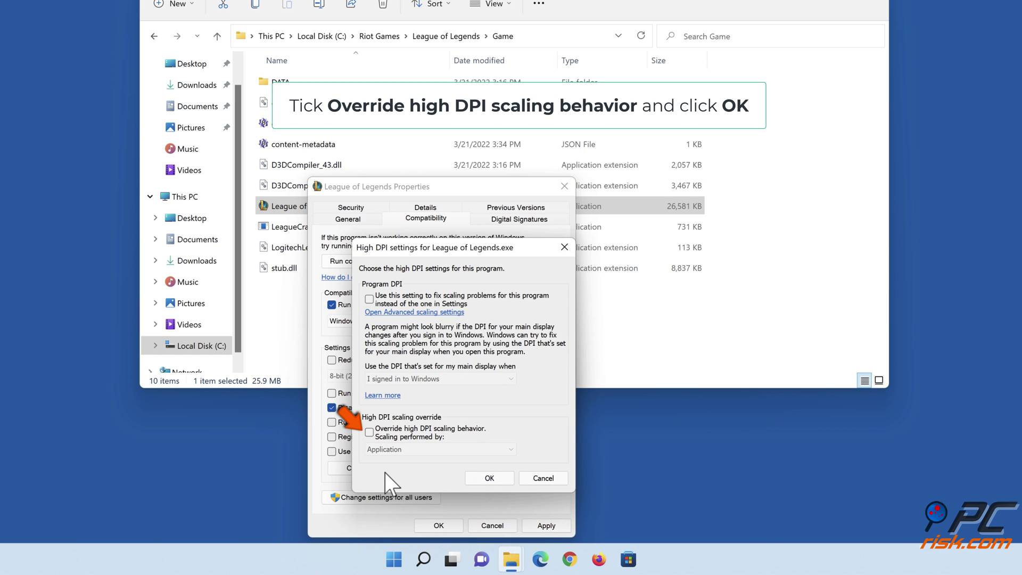
click(369, 431)
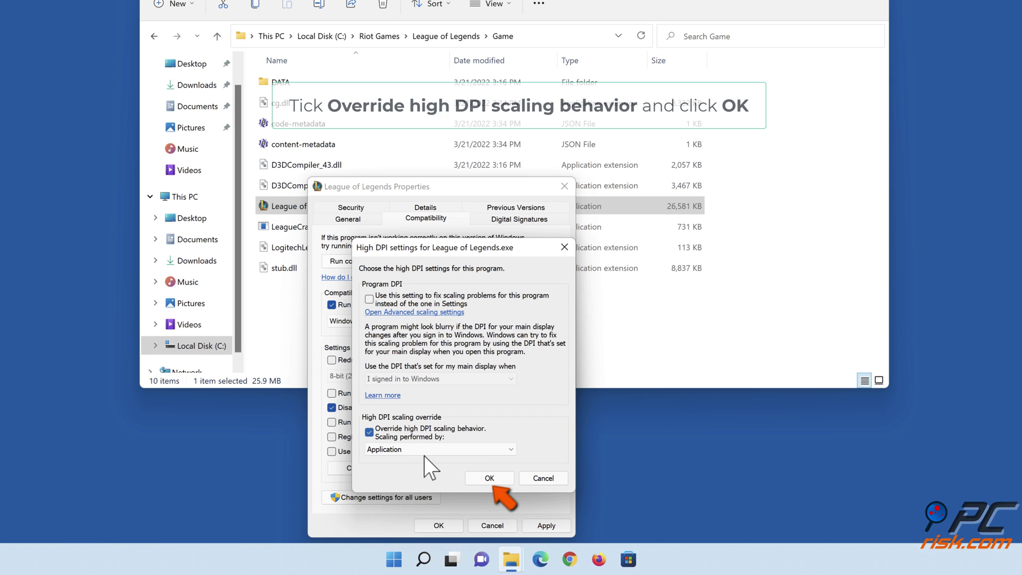
click(485, 479)
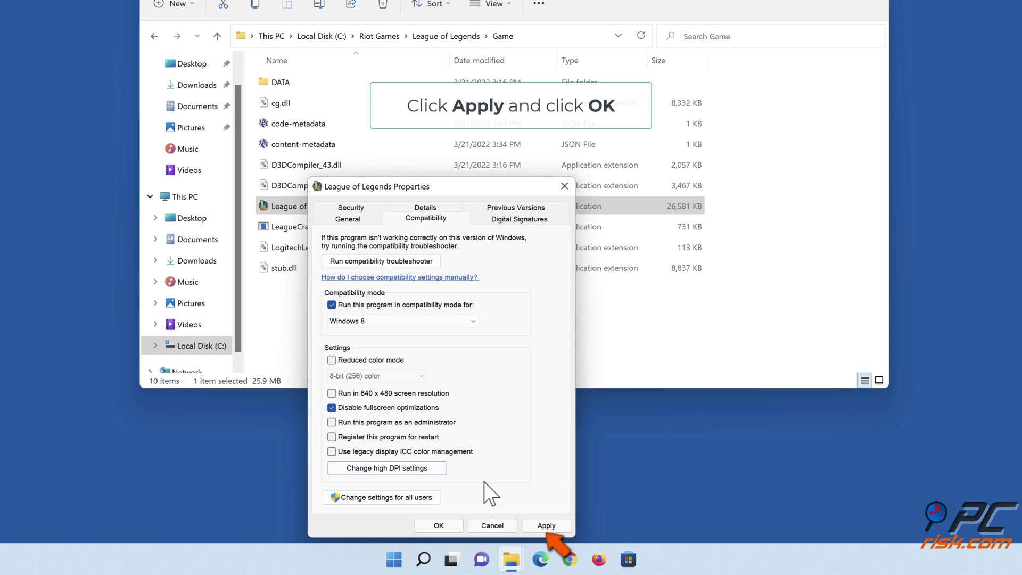
click(547, 525)
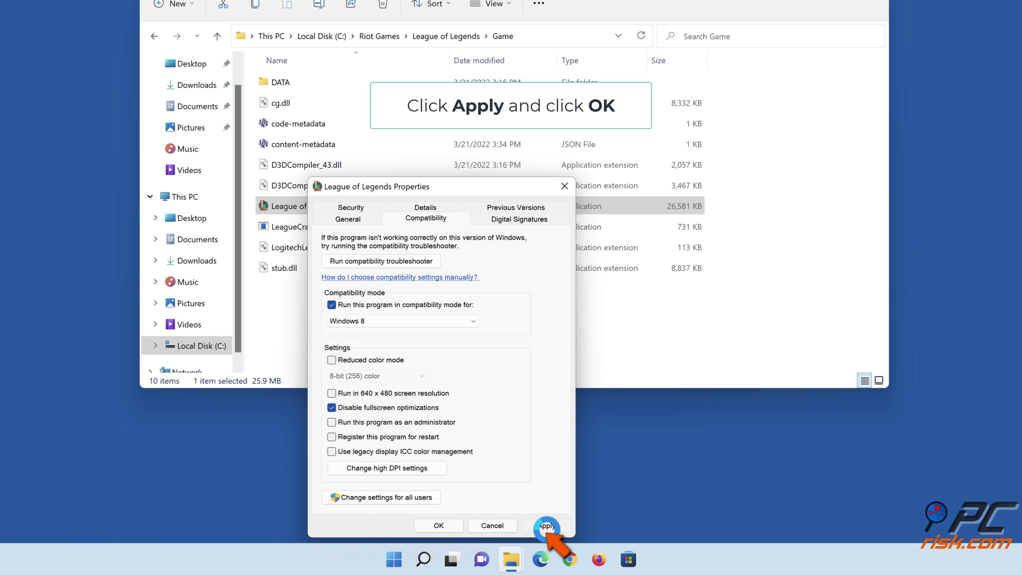
click(438, 525)
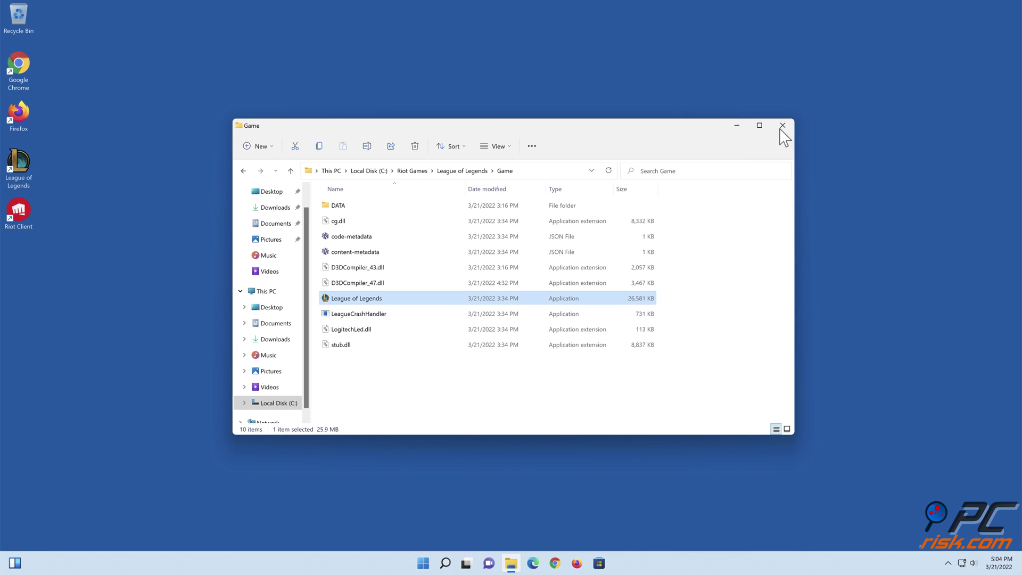
Close File Explorer, open Network Connections via ncpa.cpl, and bring up the Ethernet adapter's options
click(782, 127)
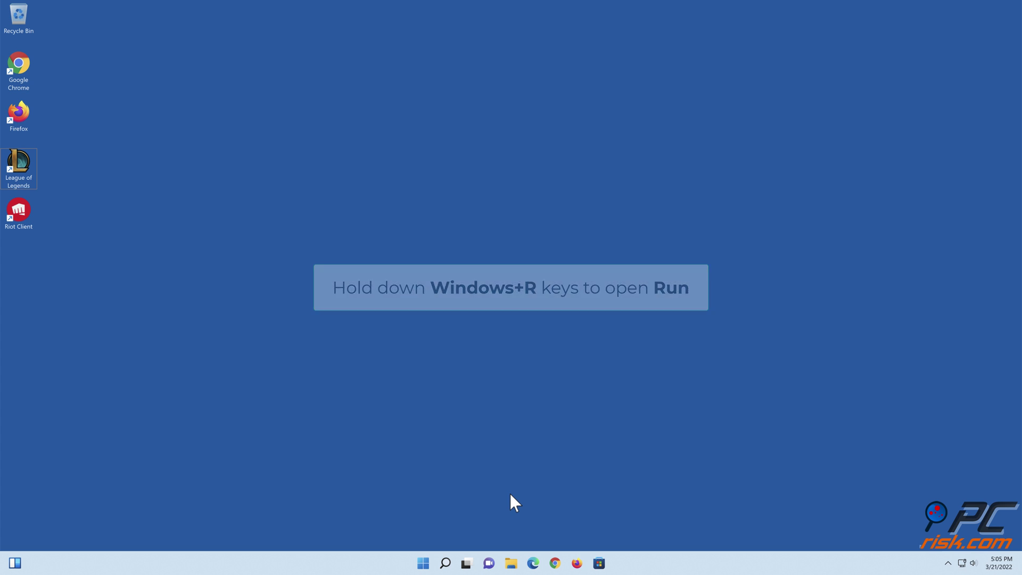
key(super+r)
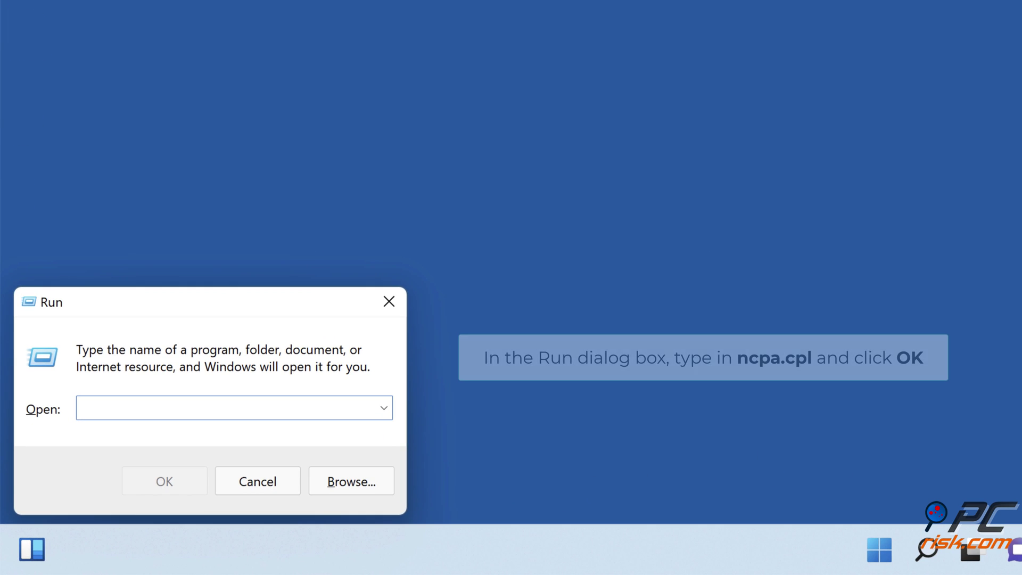
text(nc)
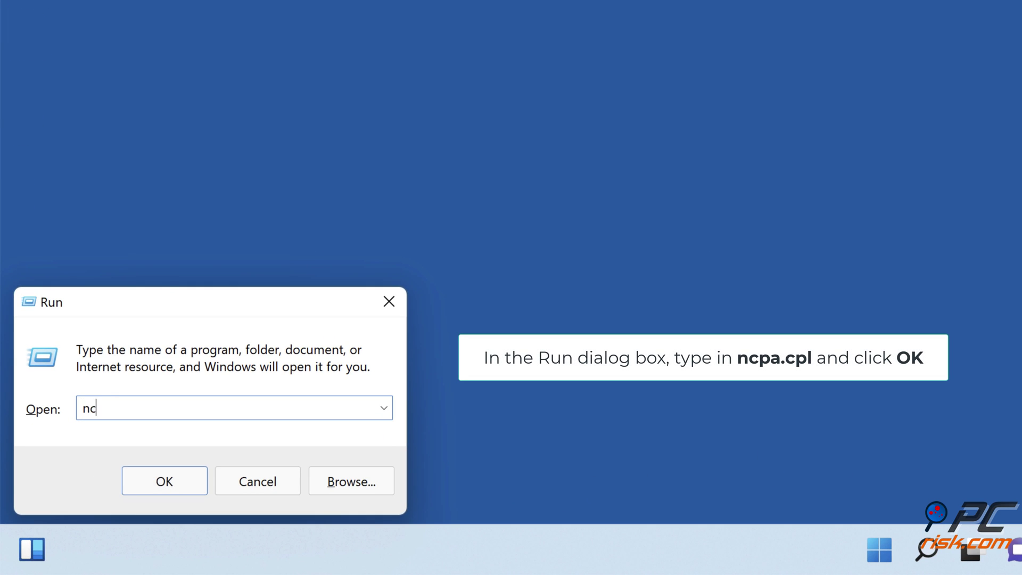
text(pa.cpl)
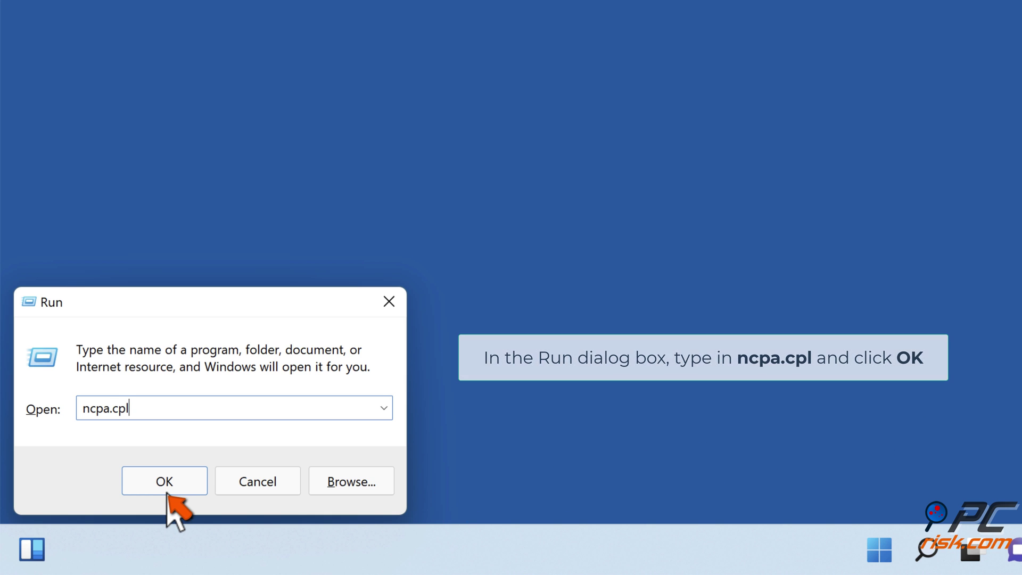
click(165, 493)
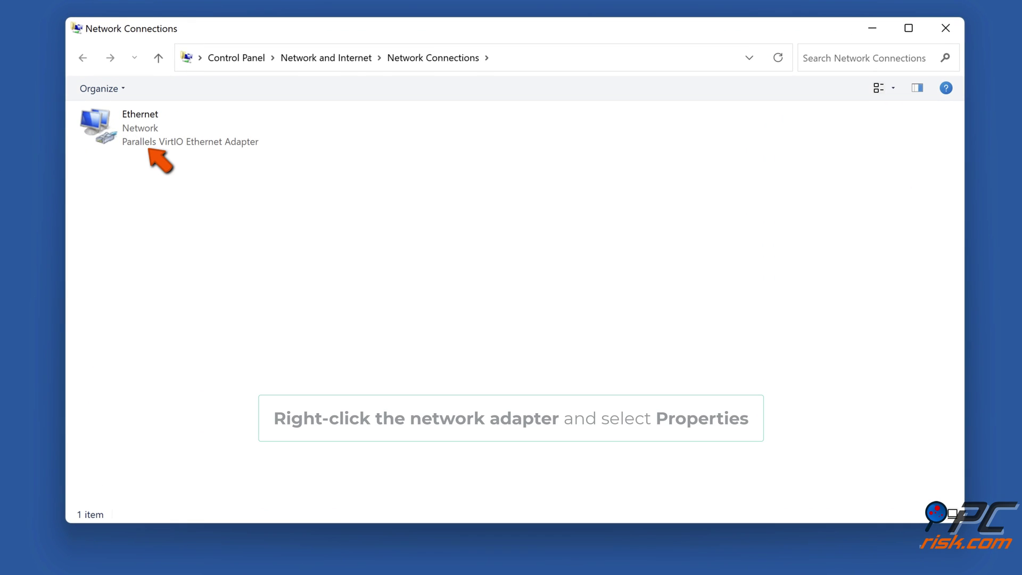
click(161, 147)
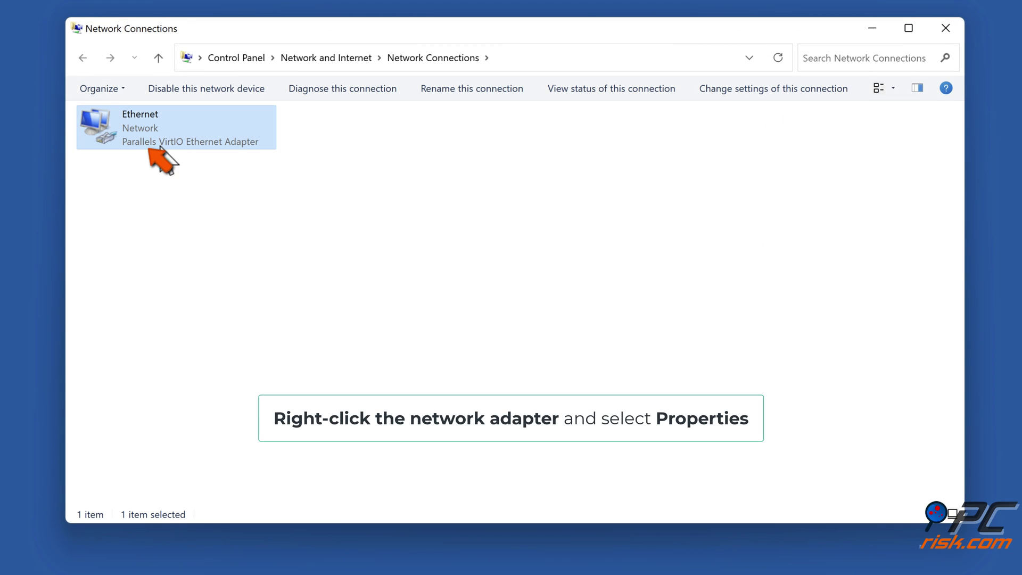
right_click(161, 147)
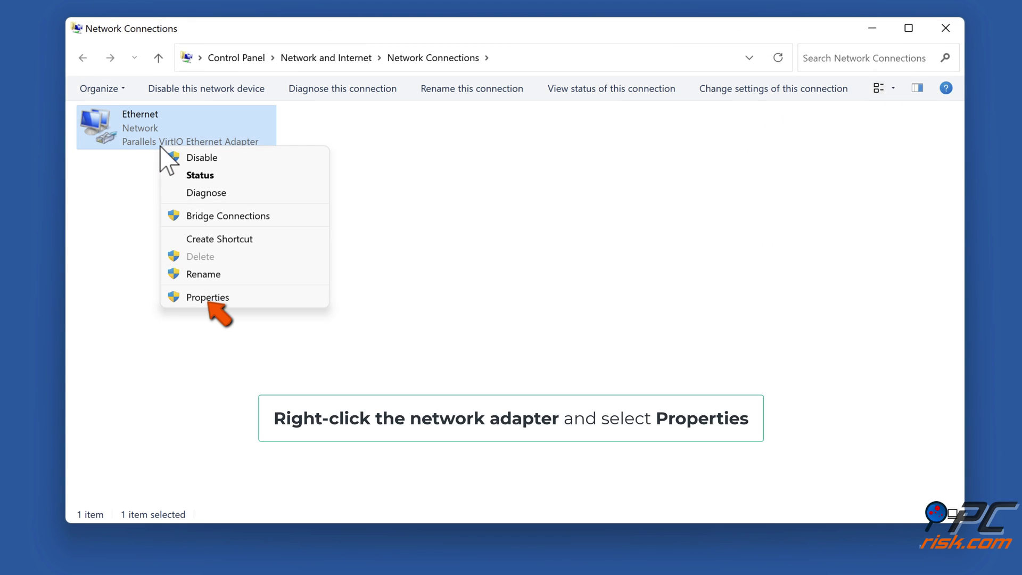
Set the Ethernet adapter's IPv4 DNS servers to 1.1.1.1 preferred and 1.0.0.1 alternate
click(210, 302)
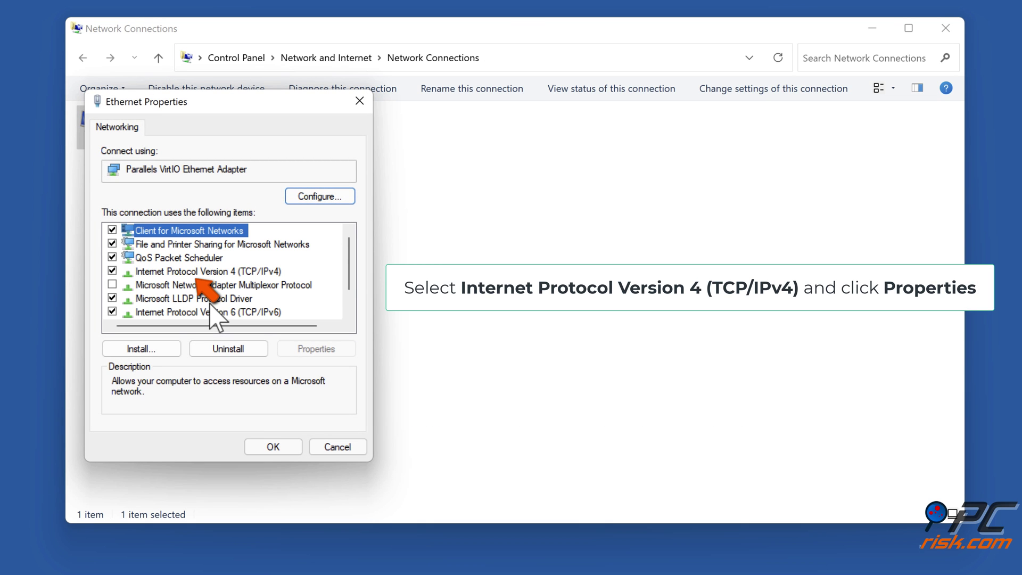
click(207, 272)
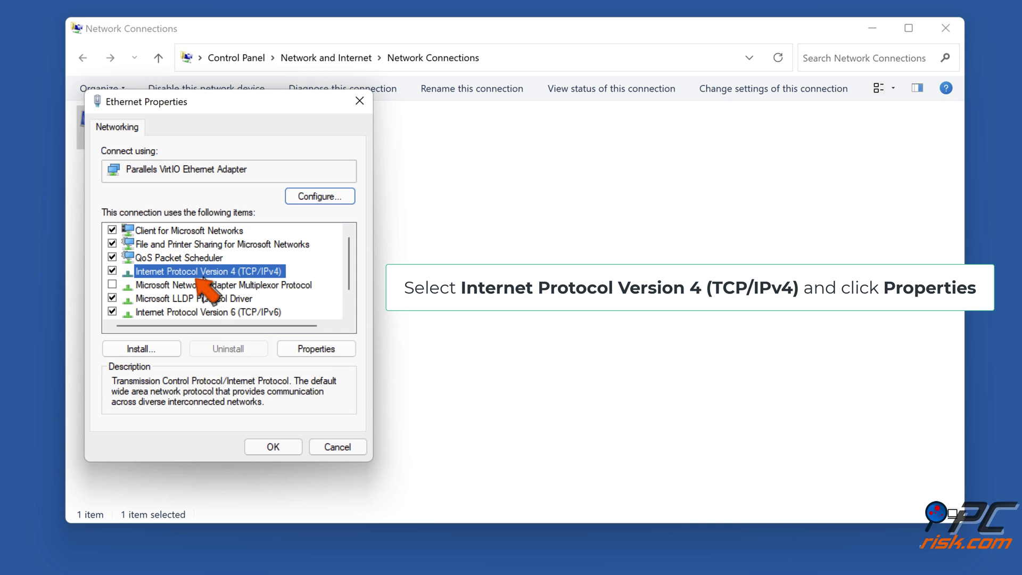
click(316, 352)
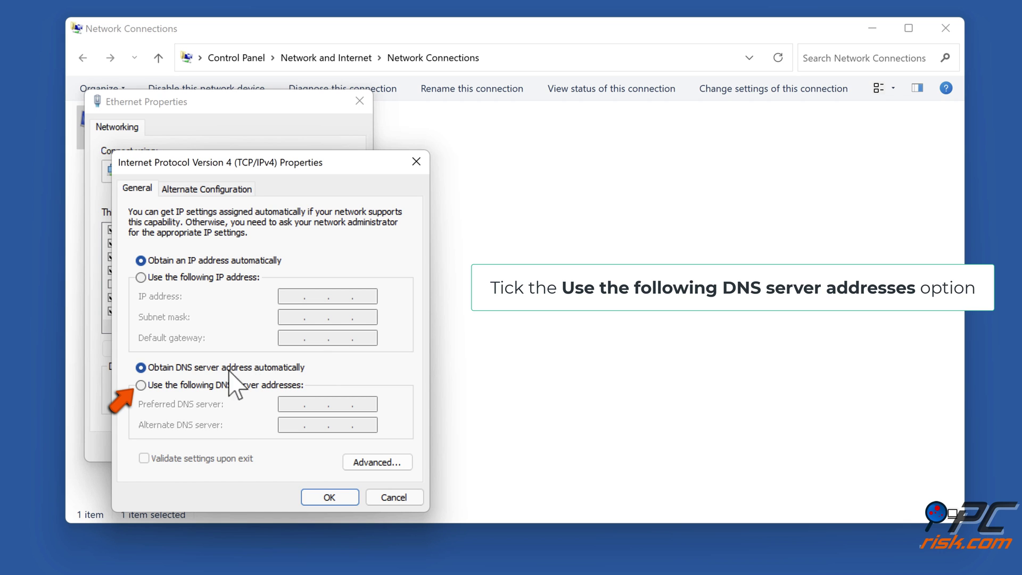
click(140, 385)
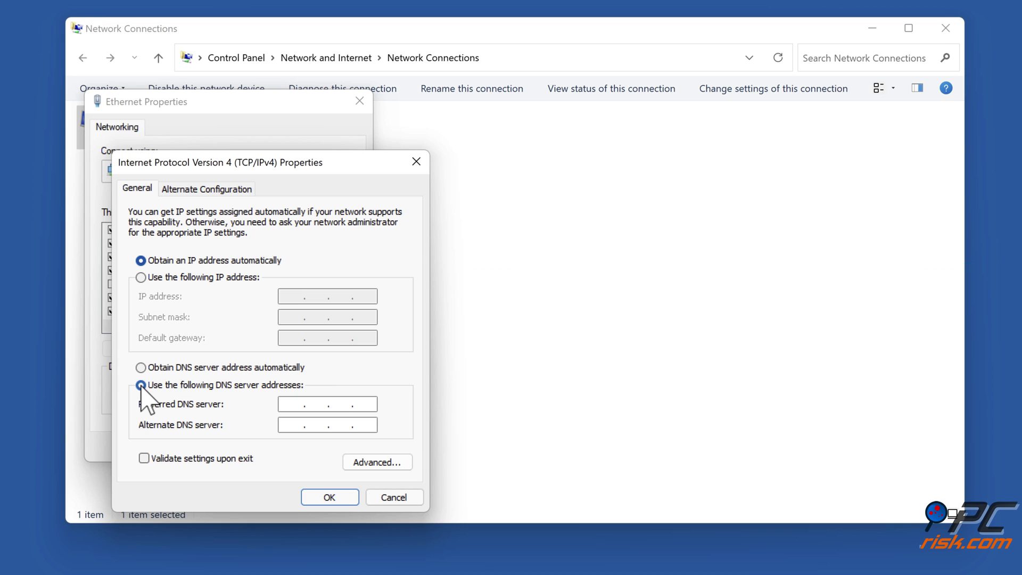
text(1.1.1.1)
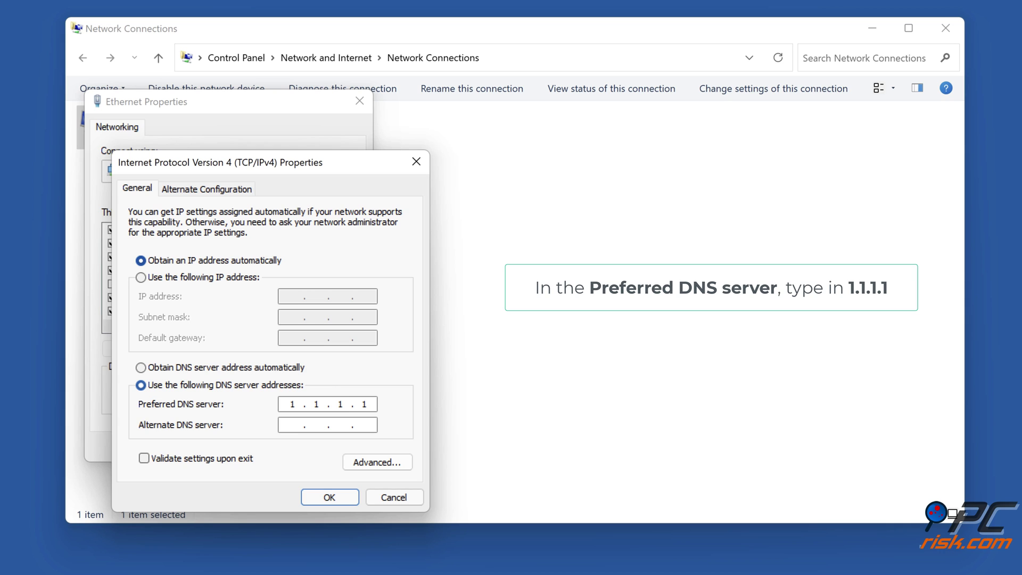
click(288, 424)
text(1.)
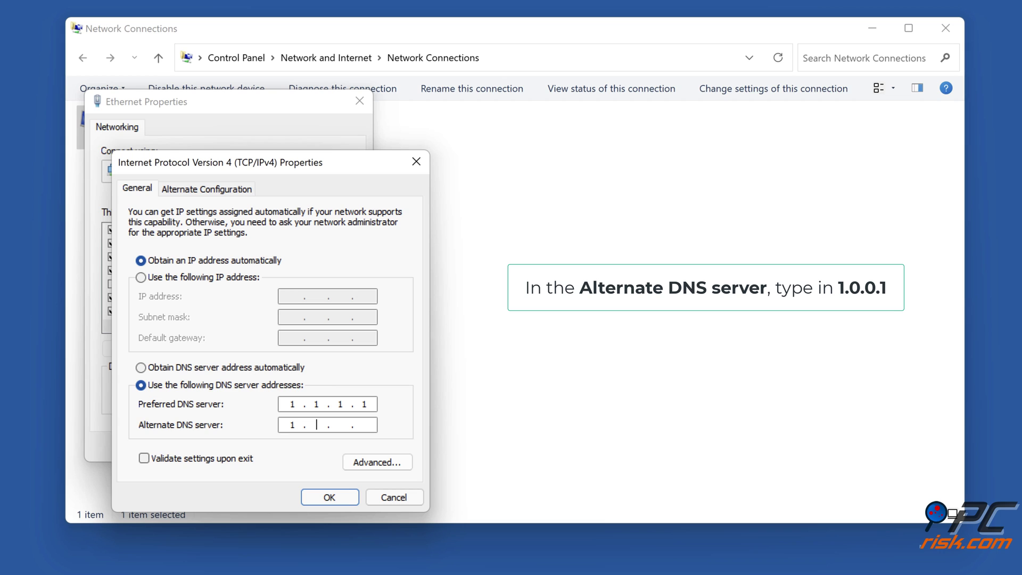
text(0.0)
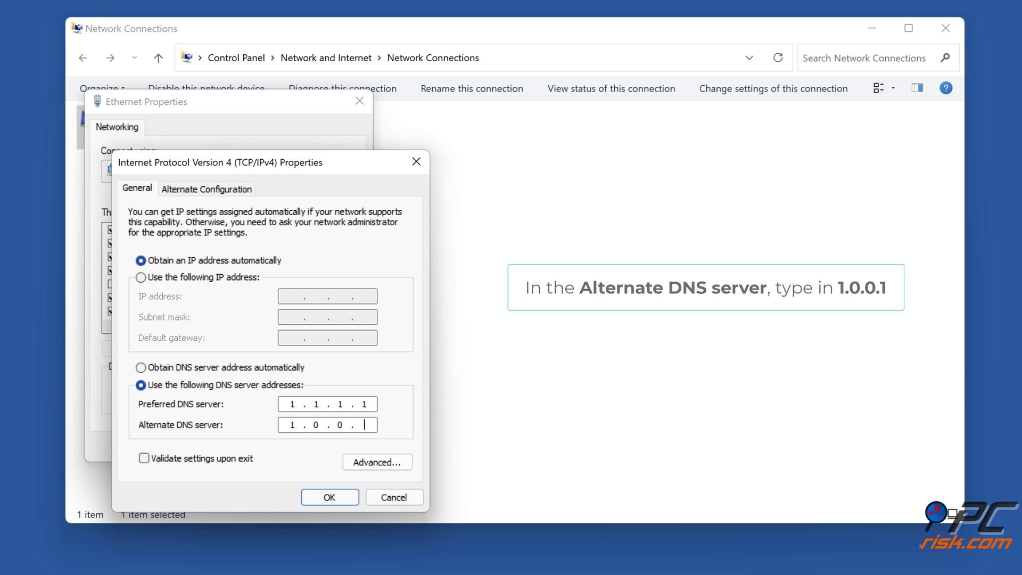
text(.1)
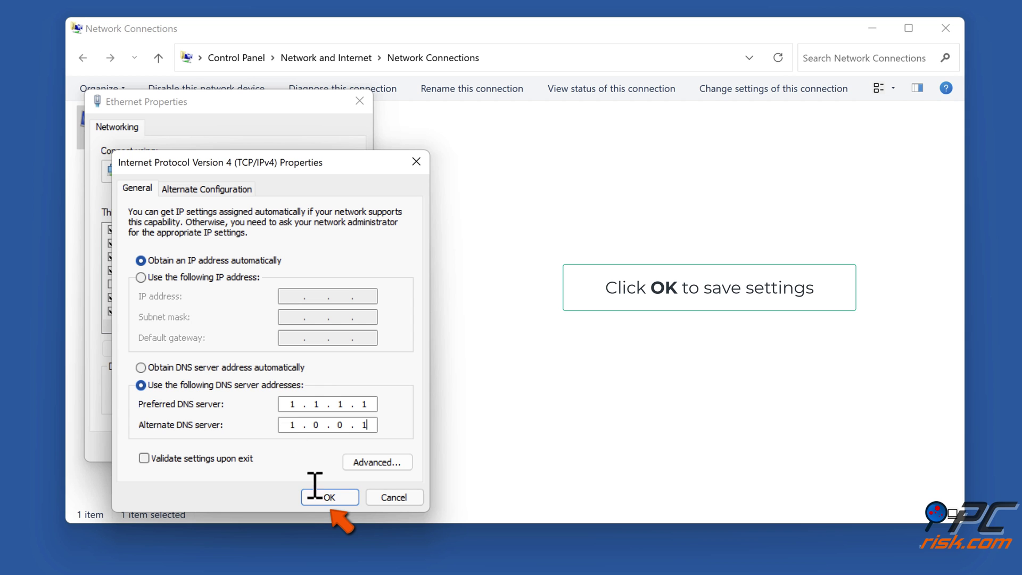
click(329, 498)
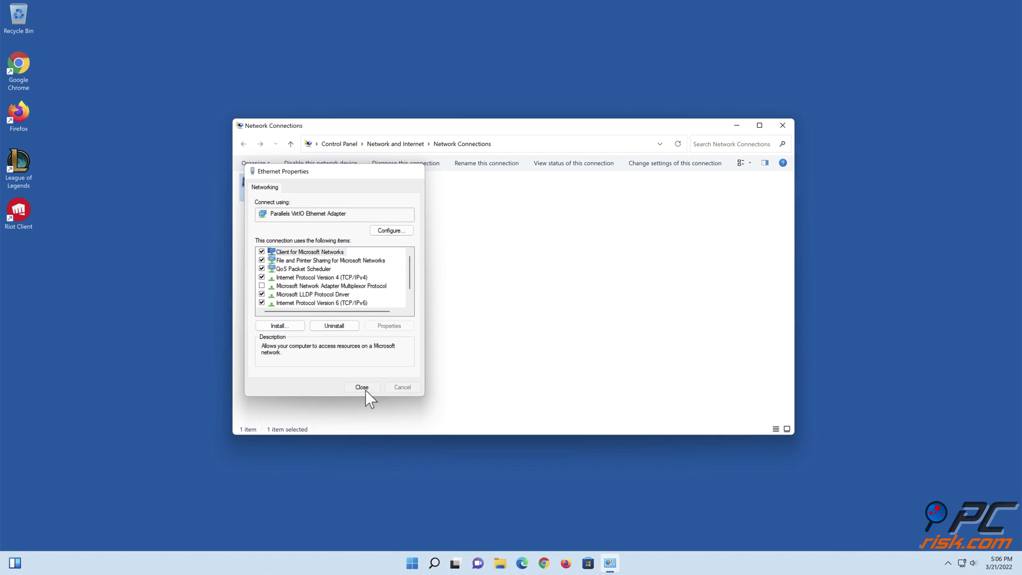
Close Ethernet Properties and Network Connections, then restart the PC from the Start menu
click(365, 390)
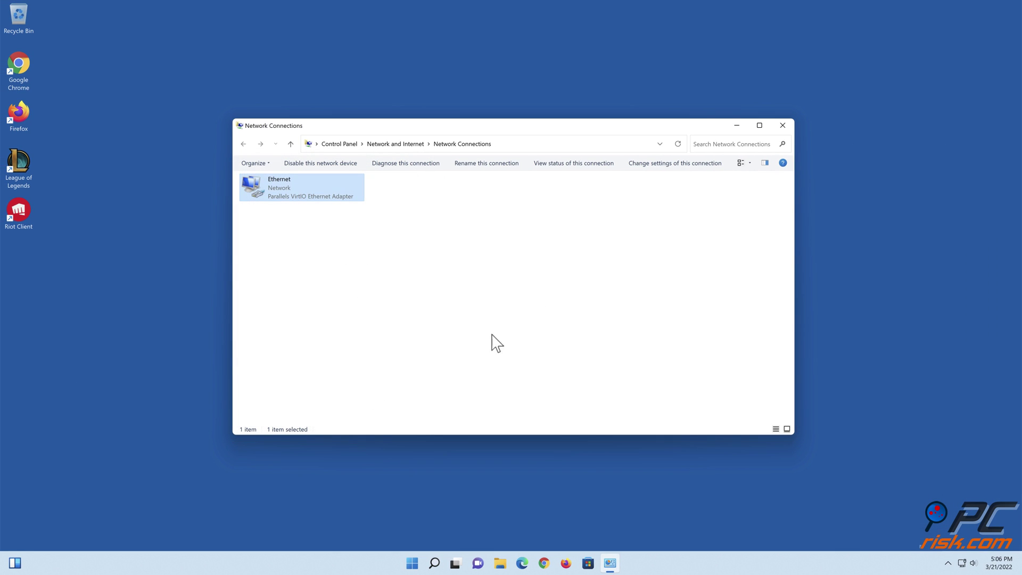
click(779, 130)
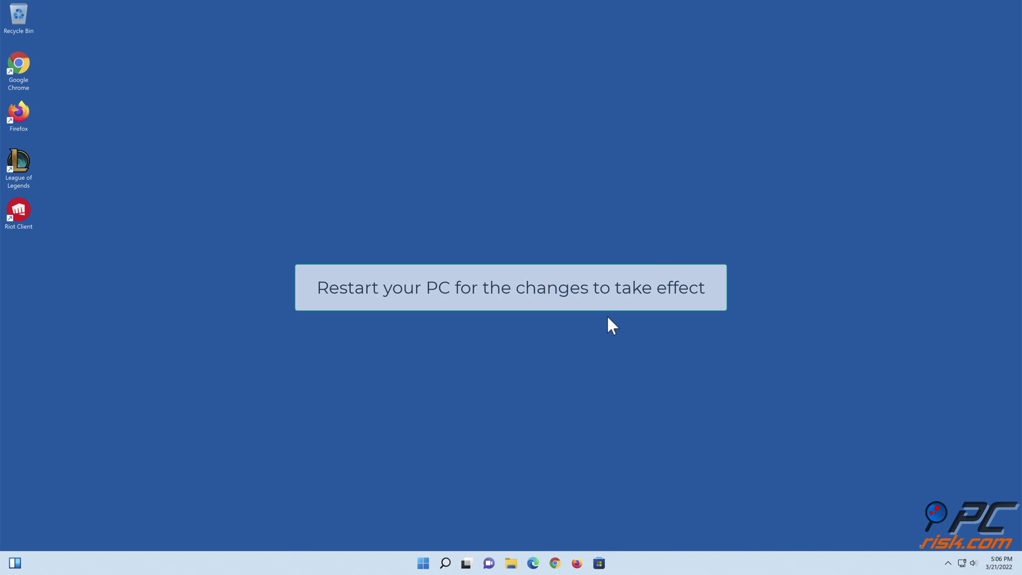
click(424, 564)
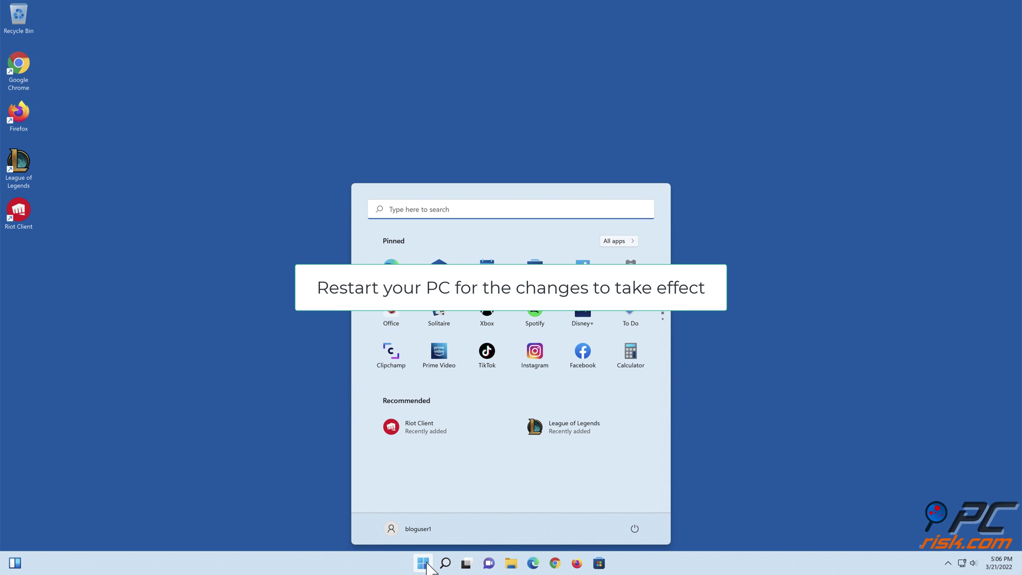
click(635, 529)
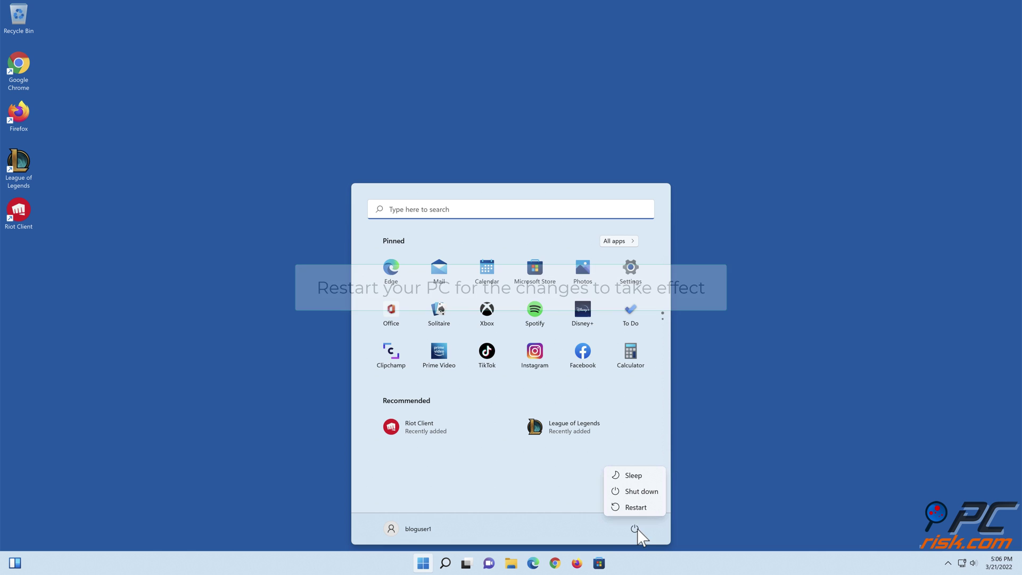
click(633, 509)
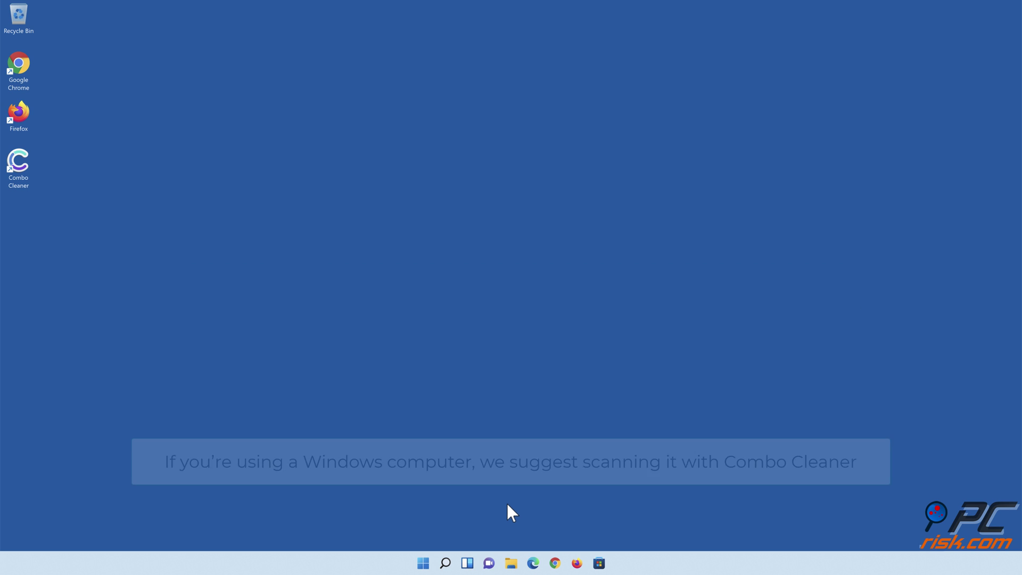
Launch Combo Cleaner, run a quick scan, and quarantine all 323 detected items
double_click(26, 180)
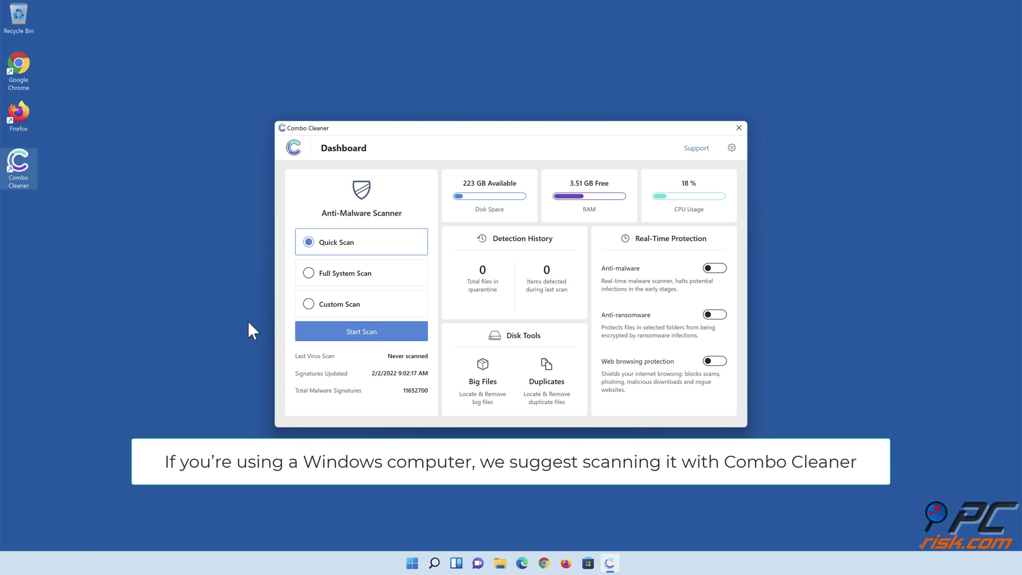
click(362, 334)
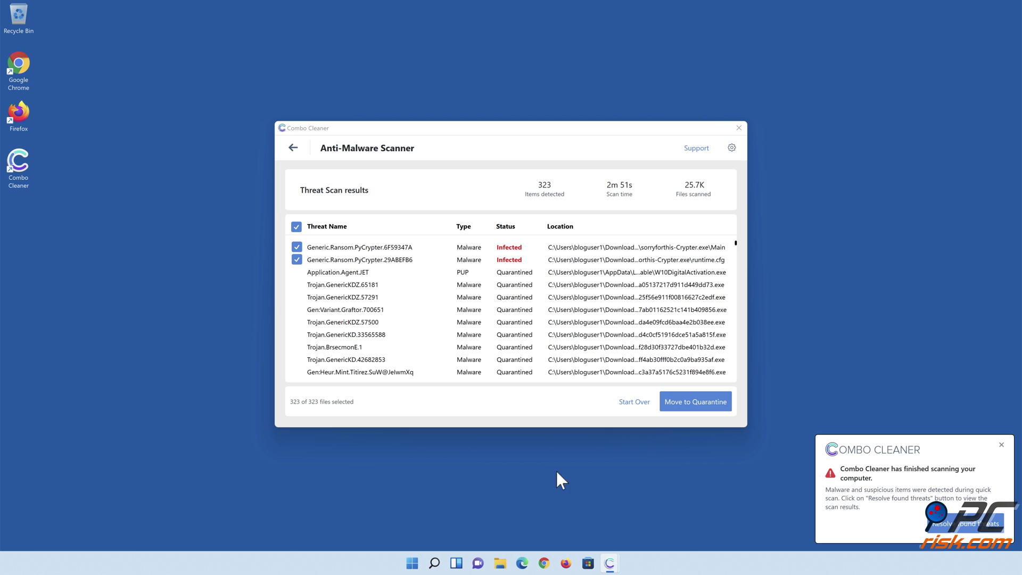
click(692, 406)
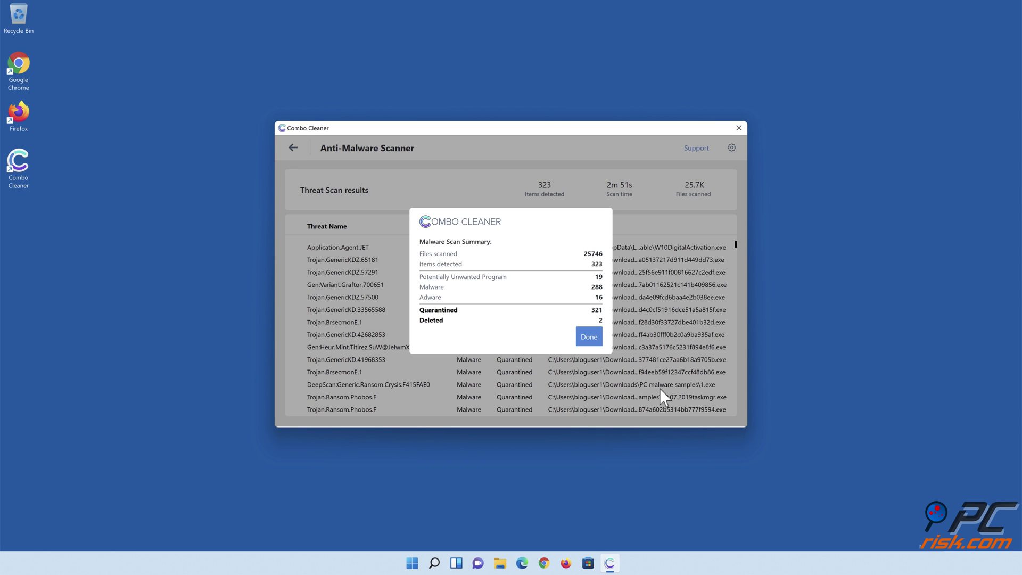
click(589, 337)
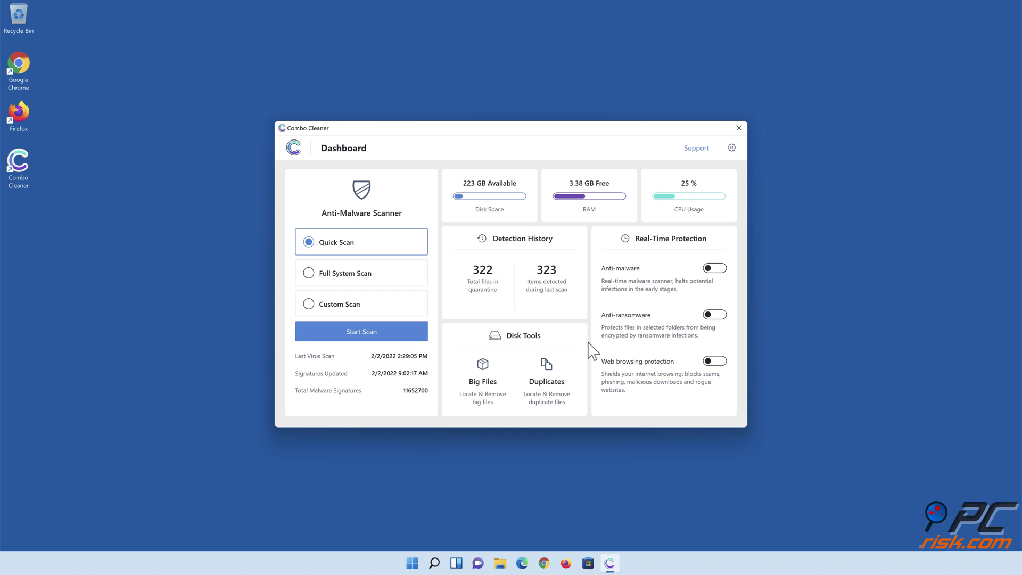
Enable anti-malware and anti-ransomware protection, adding the Documents folder as a protected folder
click(714, 269)
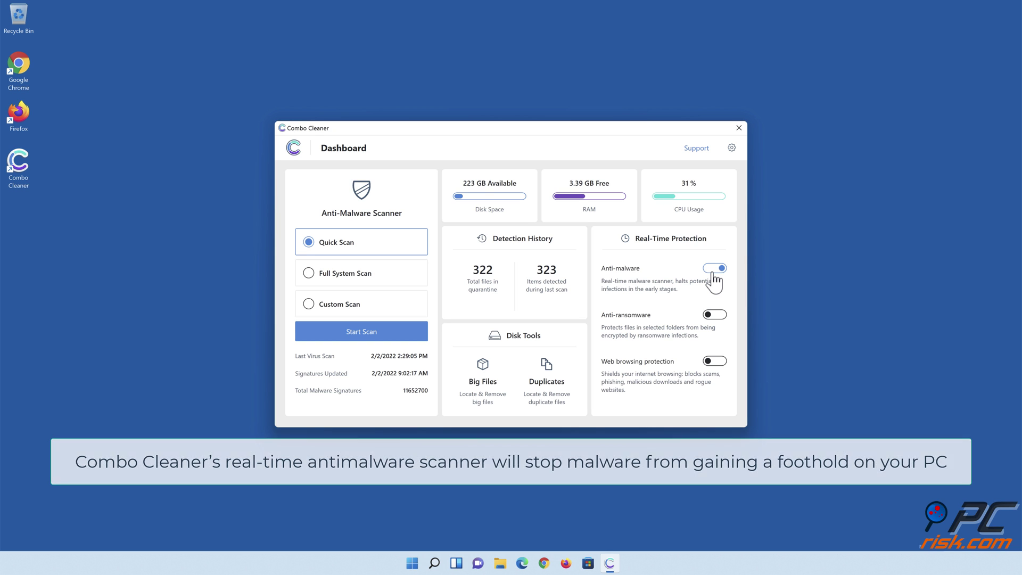
click(710, 316)
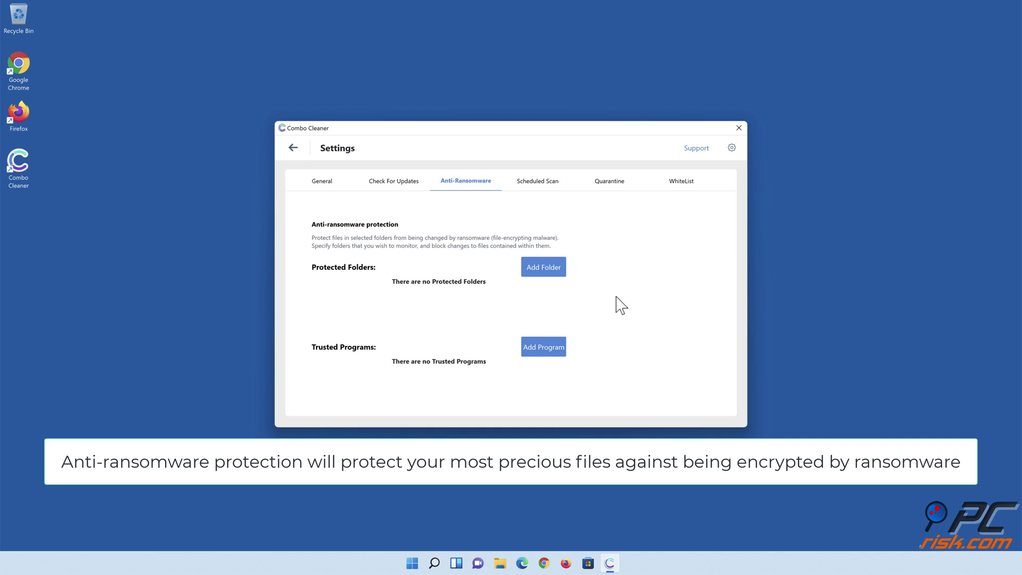
click(545, 272)
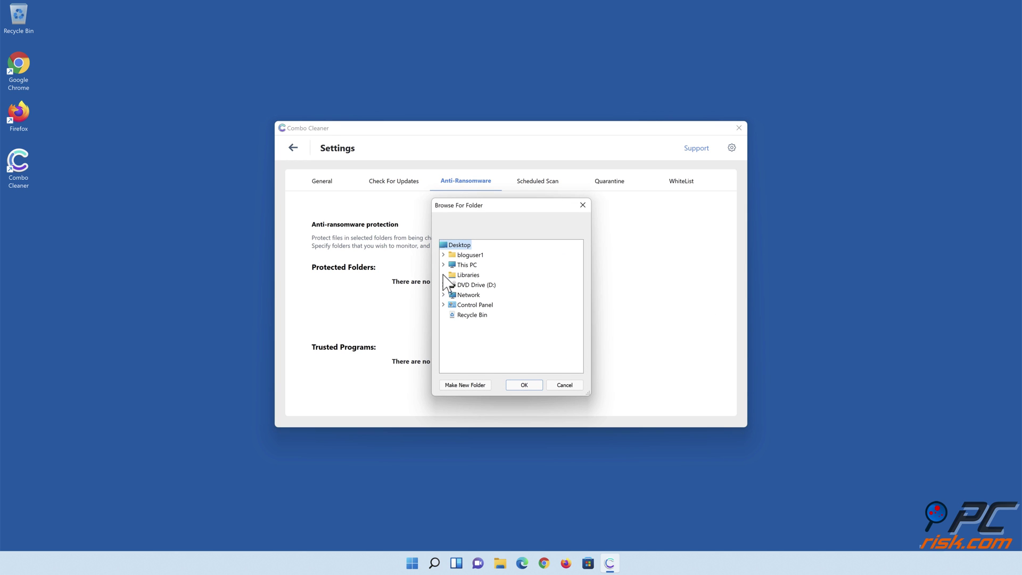
click(443, 274)
click(452, 295)
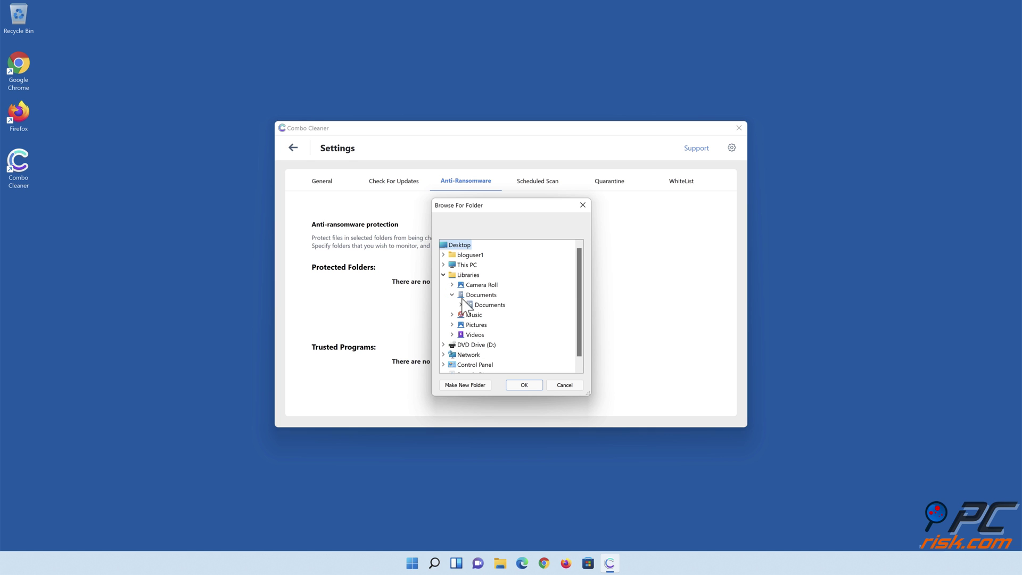
click(485, 306)
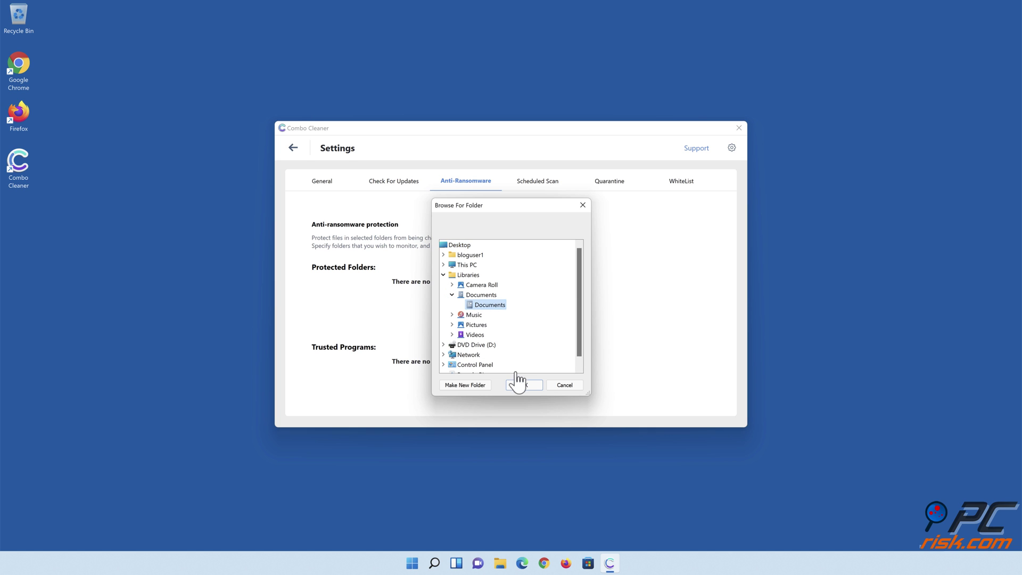
click(524, 385)
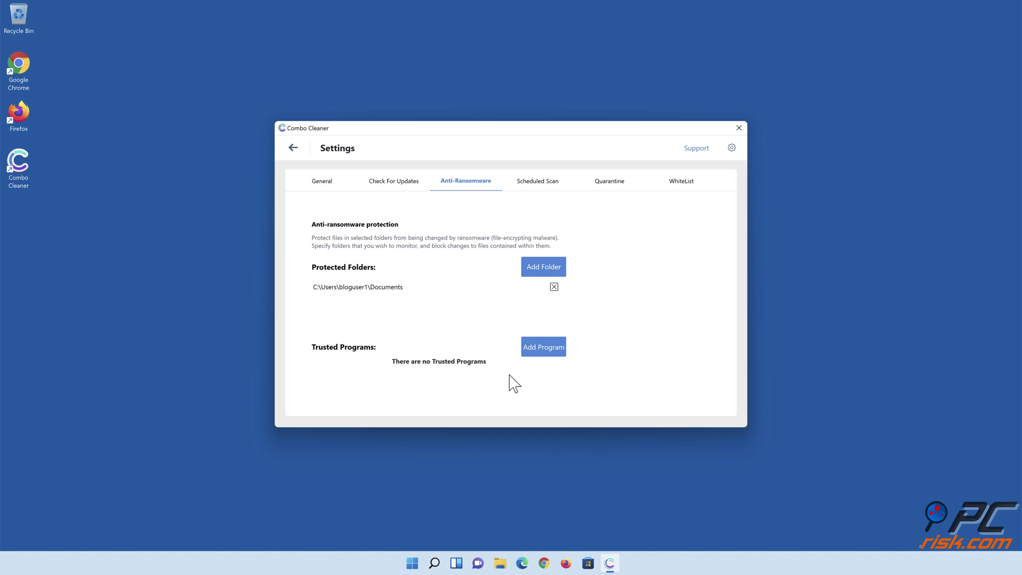
Return to the Combo Cleaner dashboard and enable web browsing protection
click(293, 149)
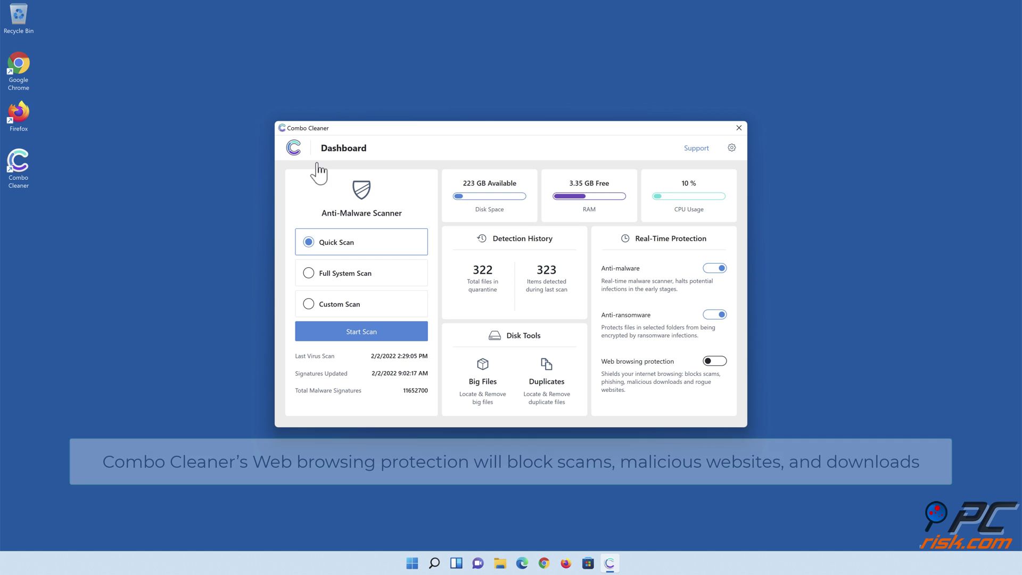
click(715, 362)
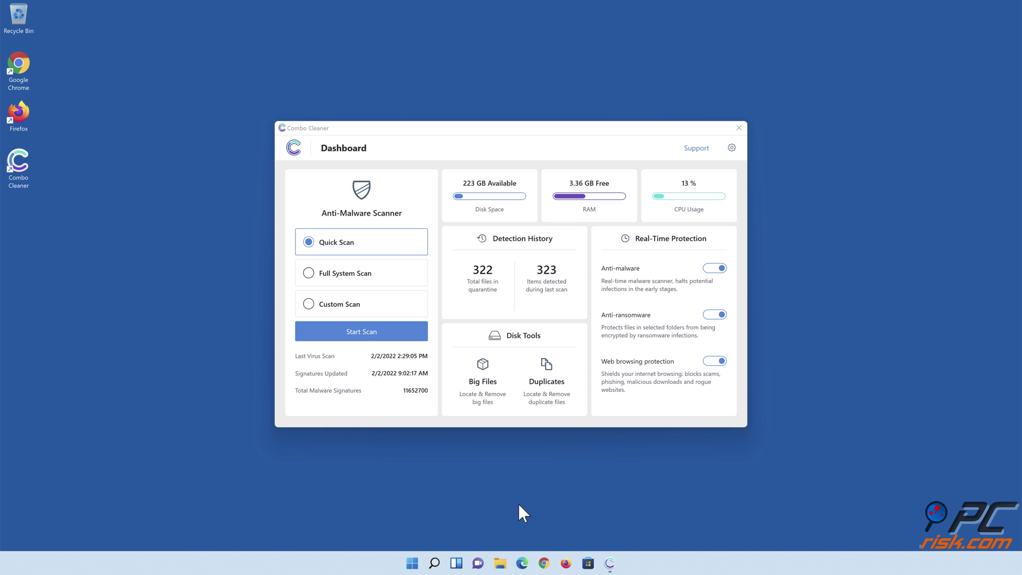
click(739, 128)
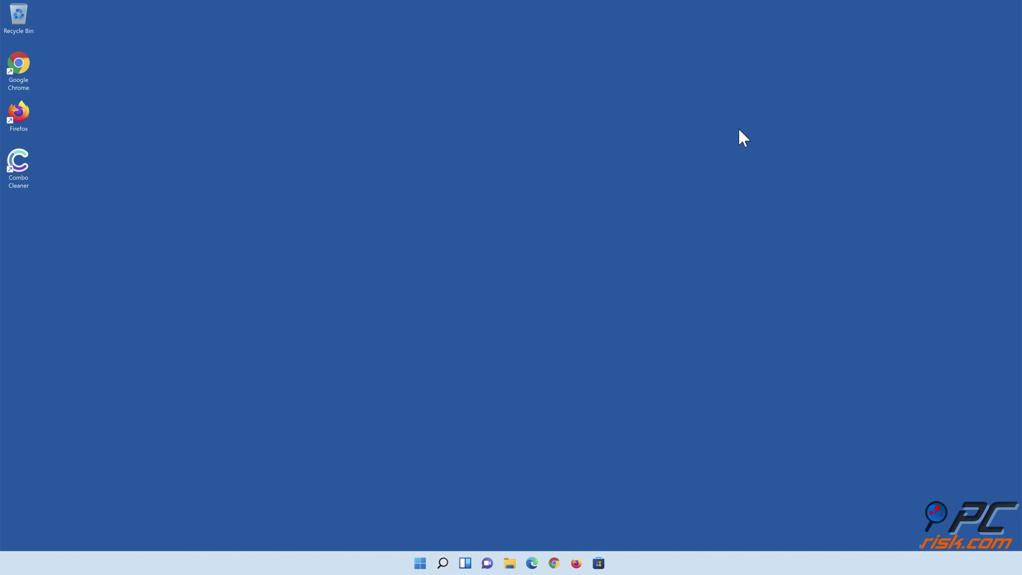